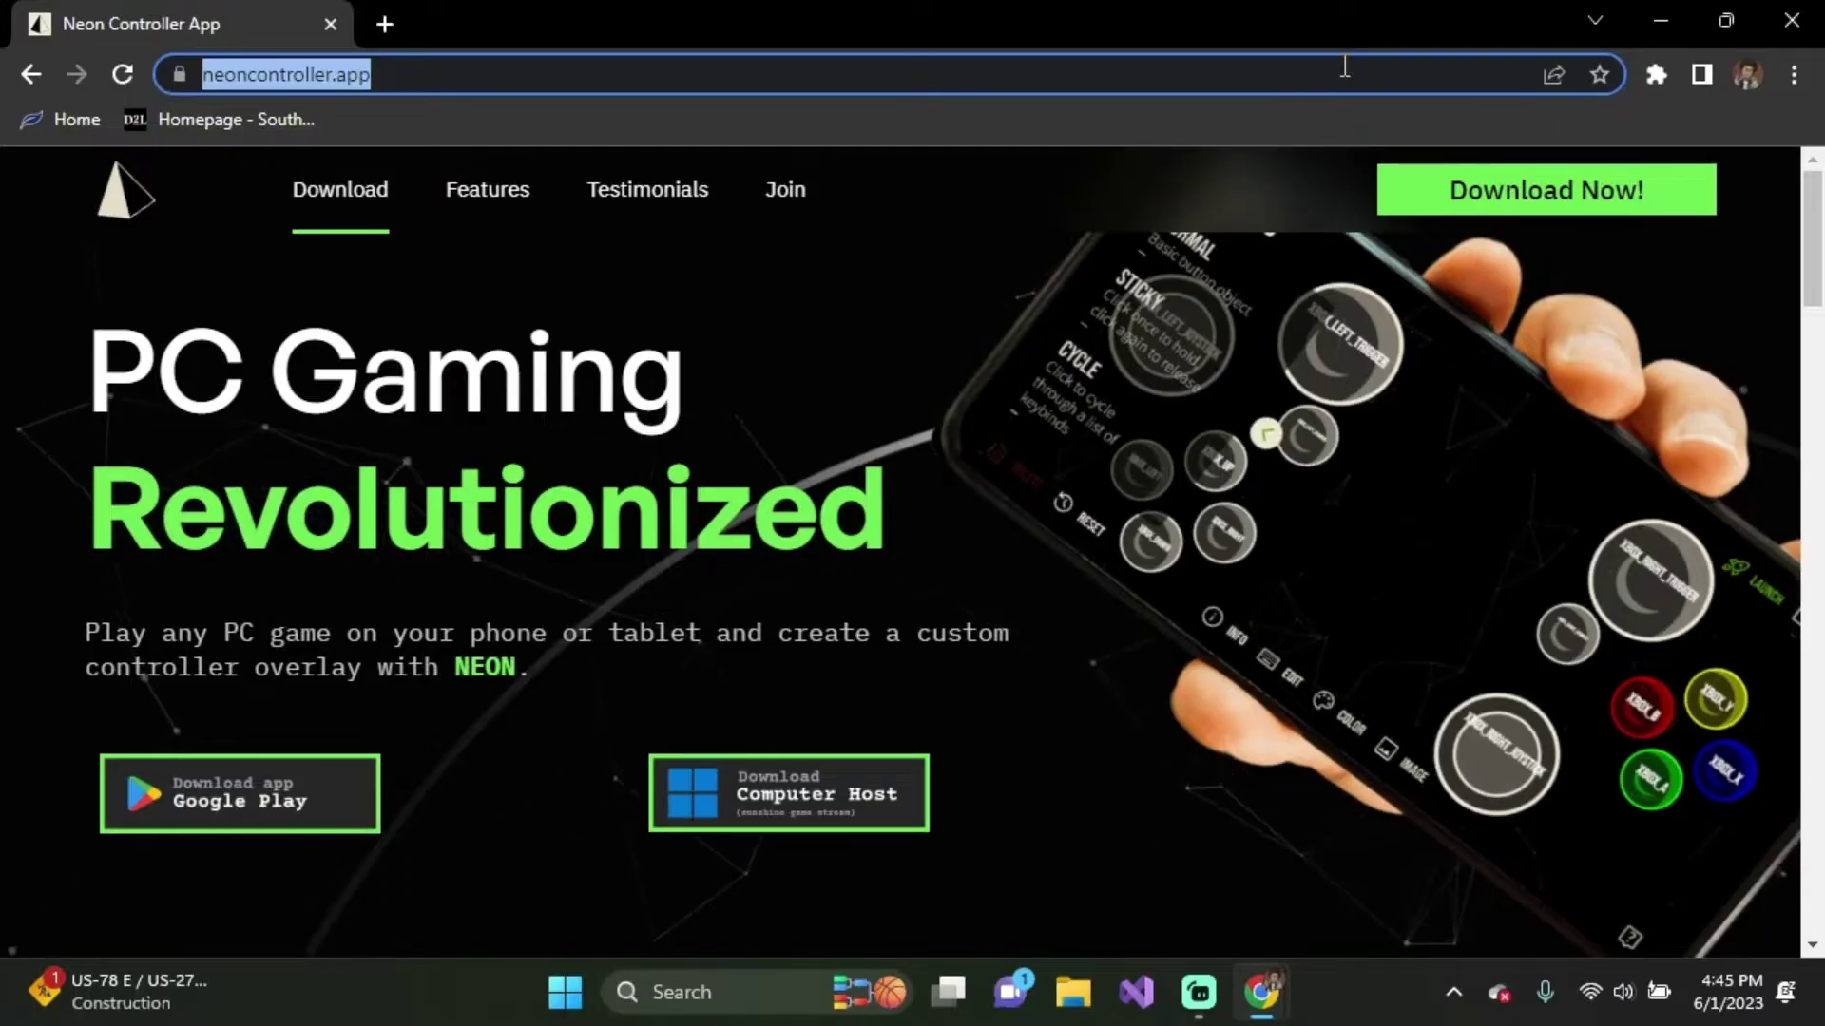
text(neon)
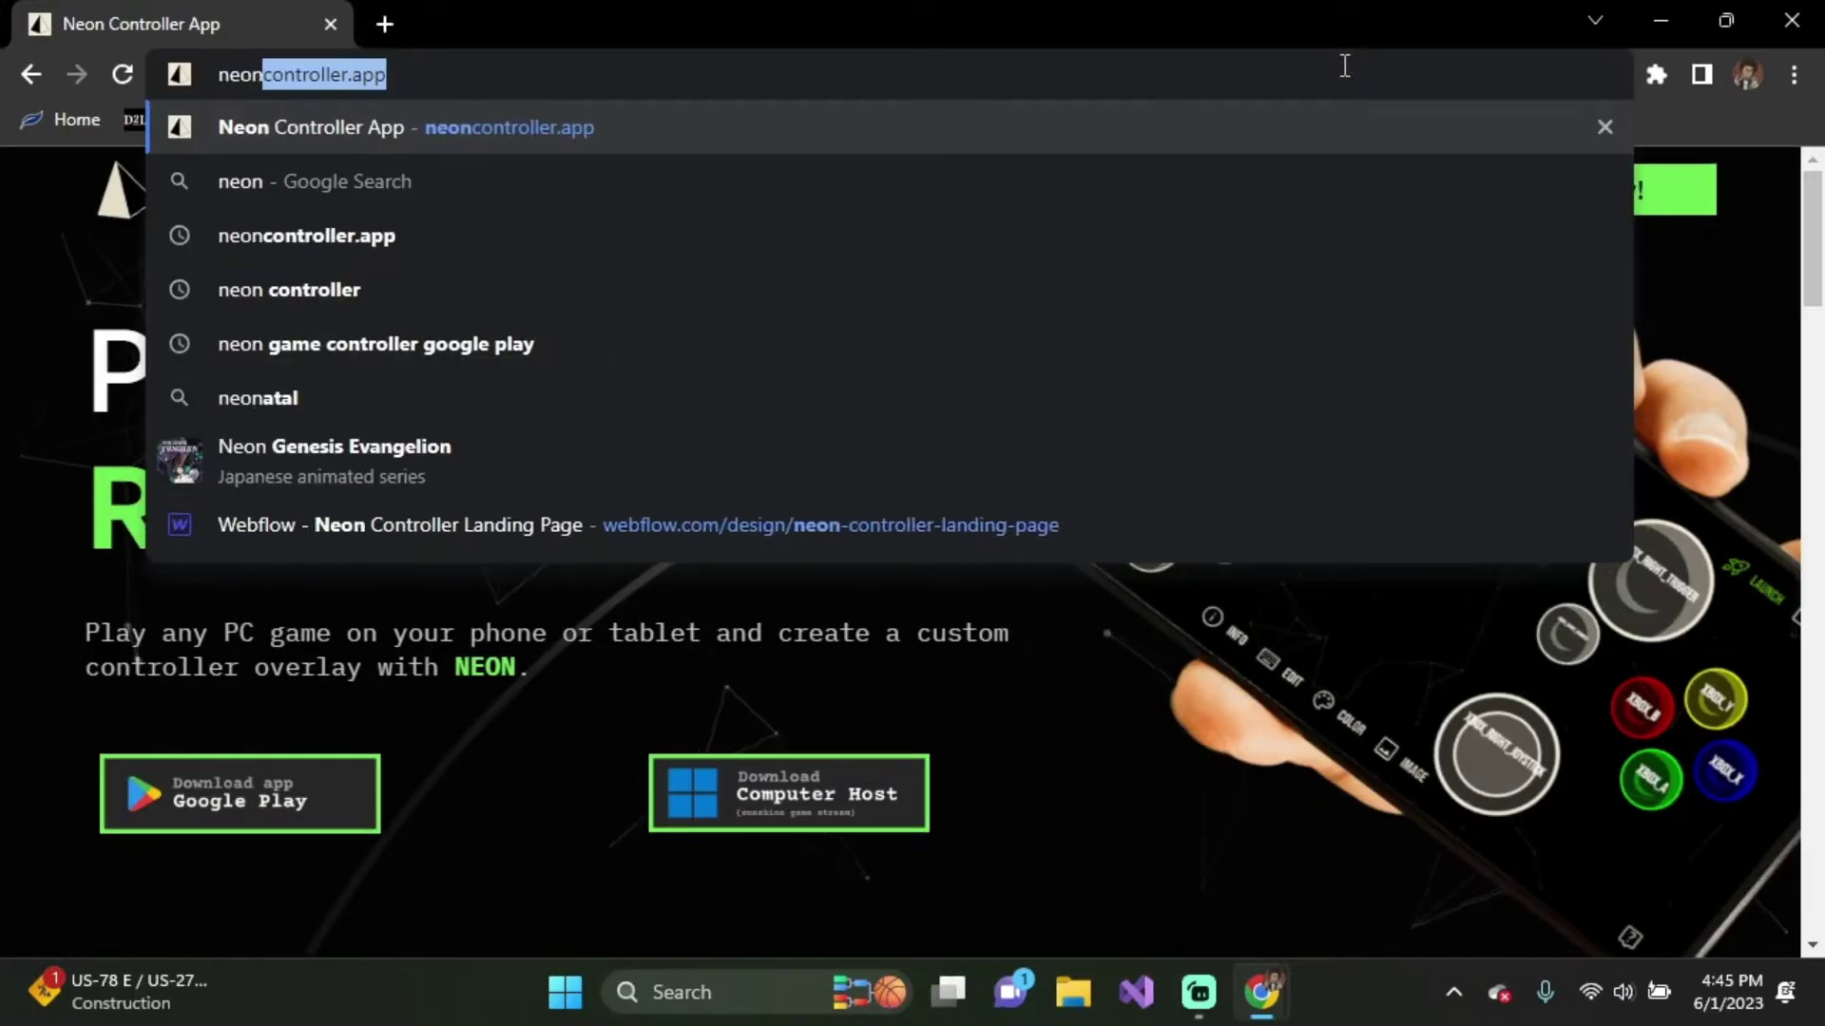
text(controllera)
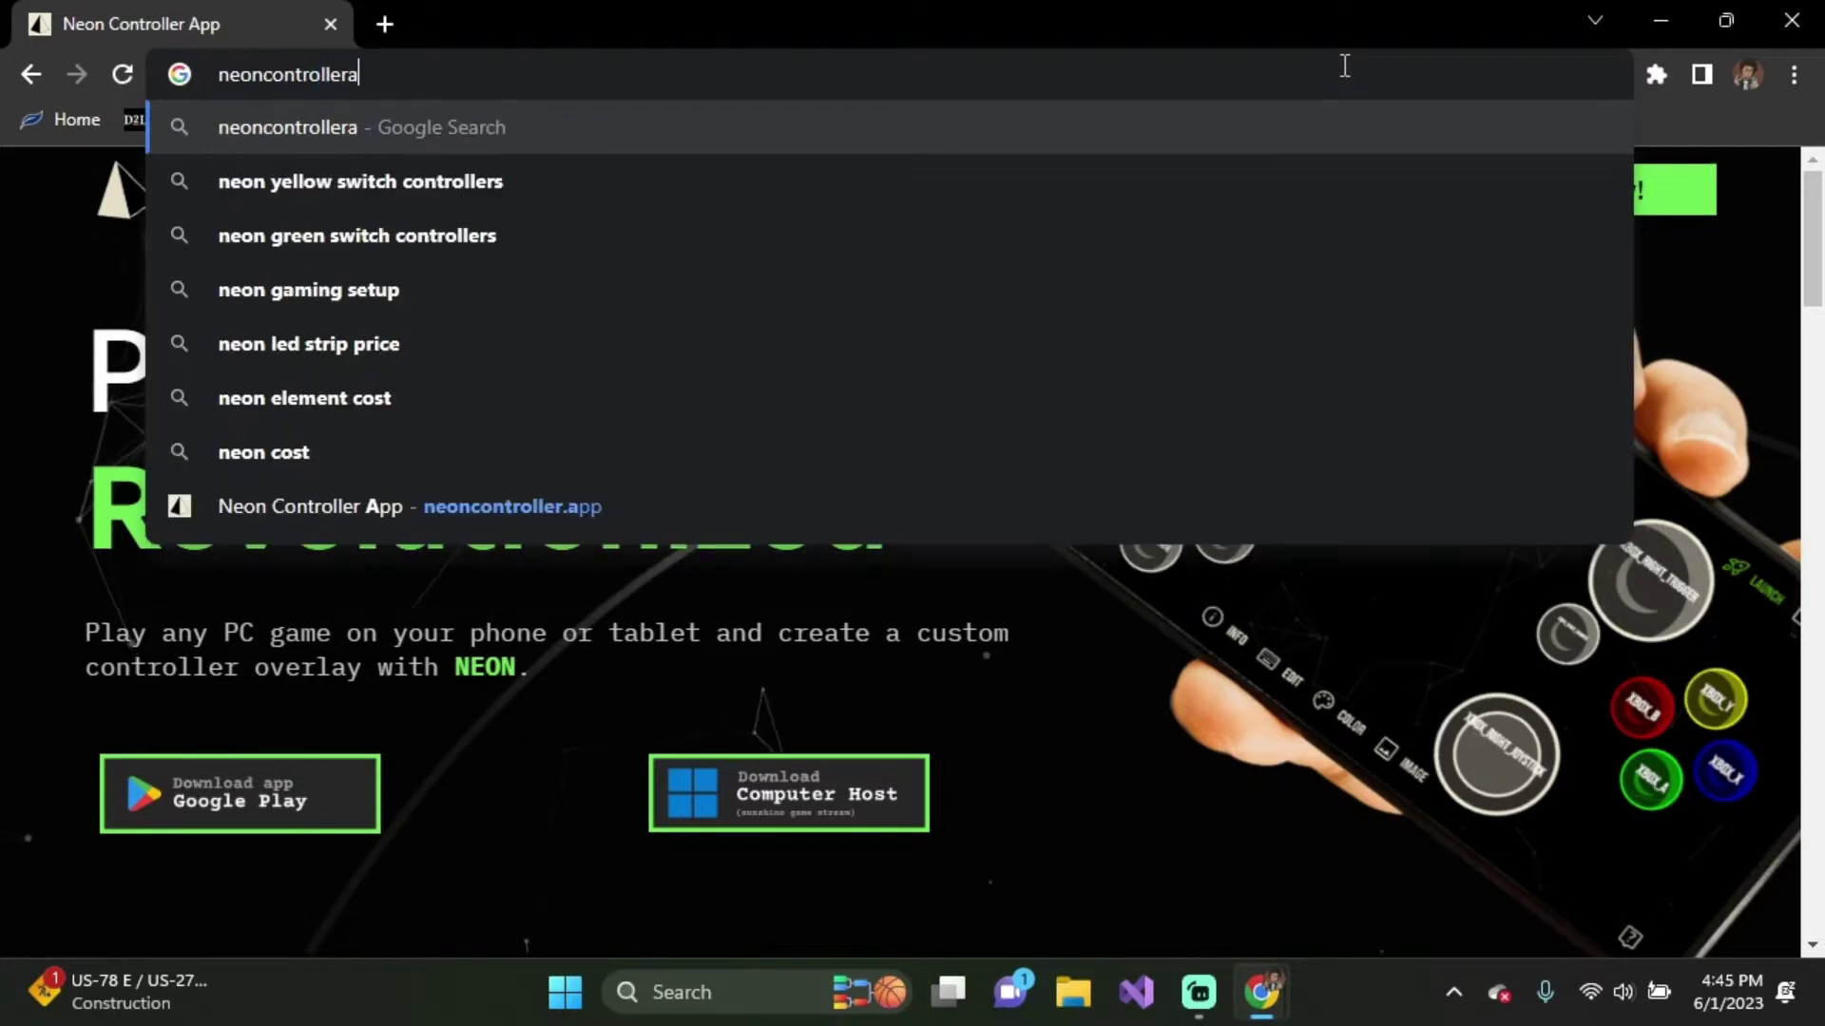
text(p)
Step: Load neoncontroller.app and download the Sunshine Windows computer host installer
key(BackSpace)
key(BackSpace)
text(.)
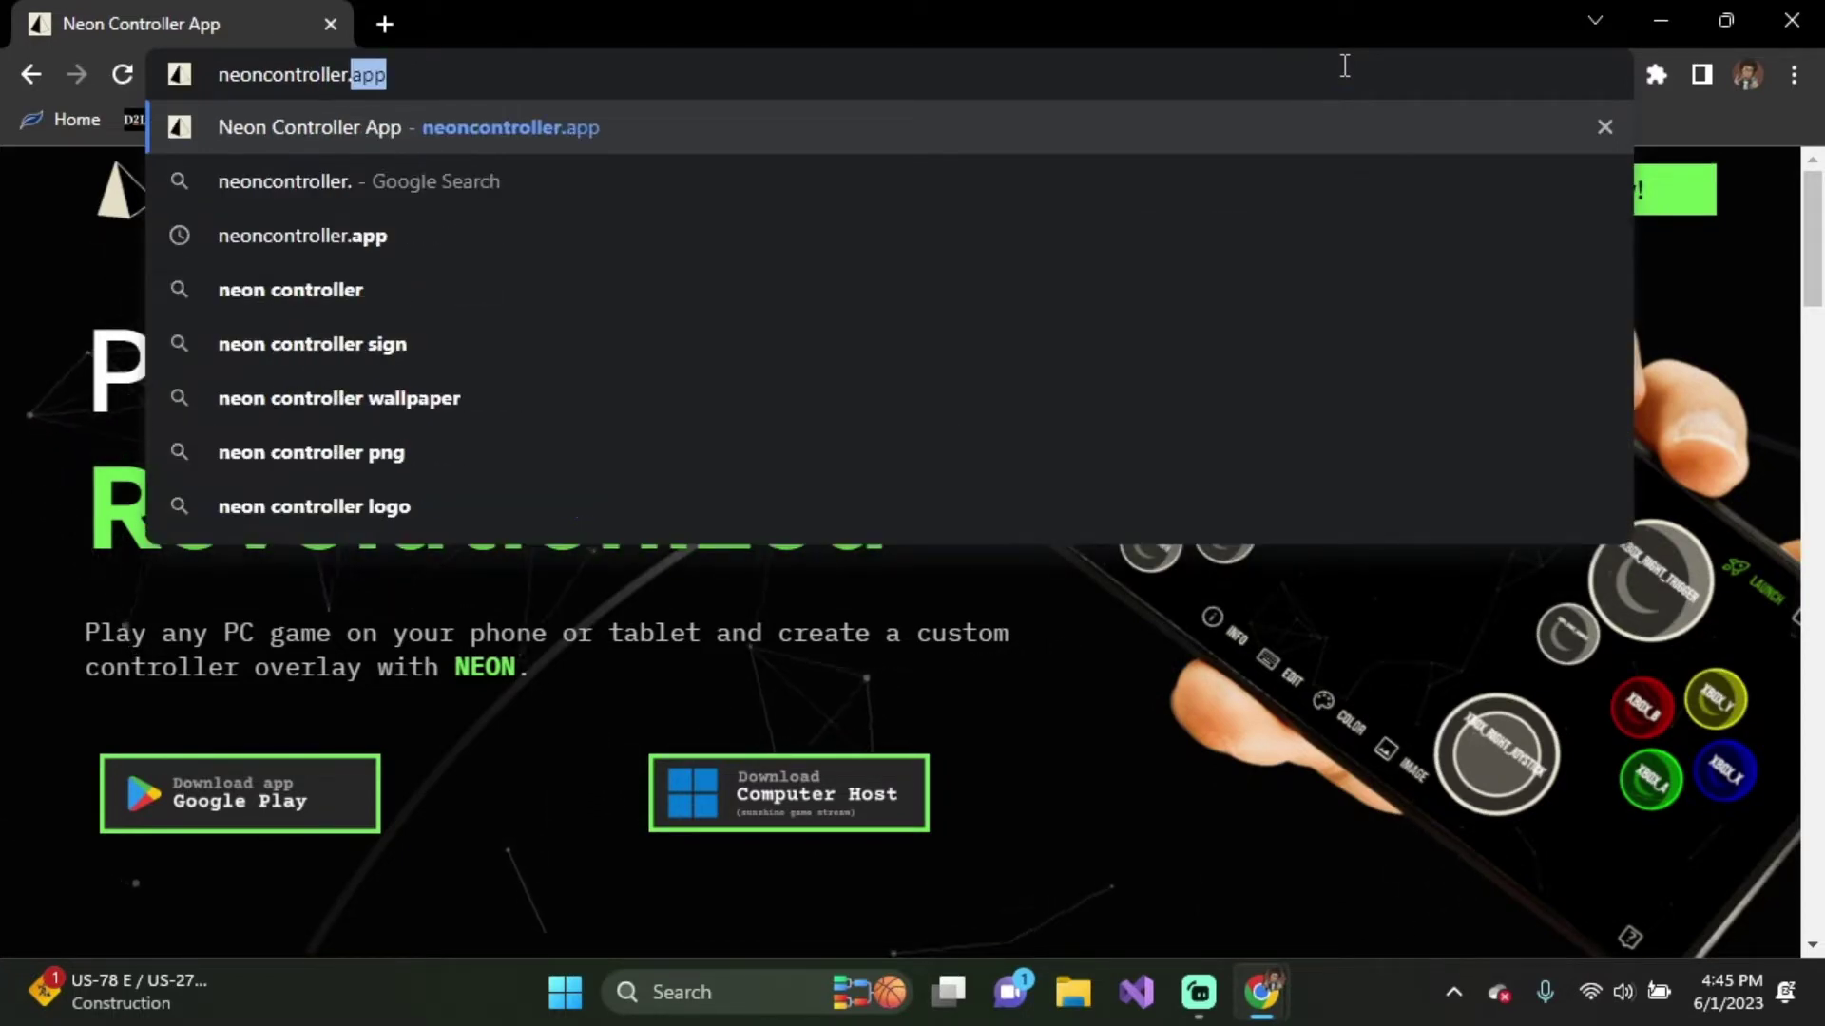
text(app)
key(Return)
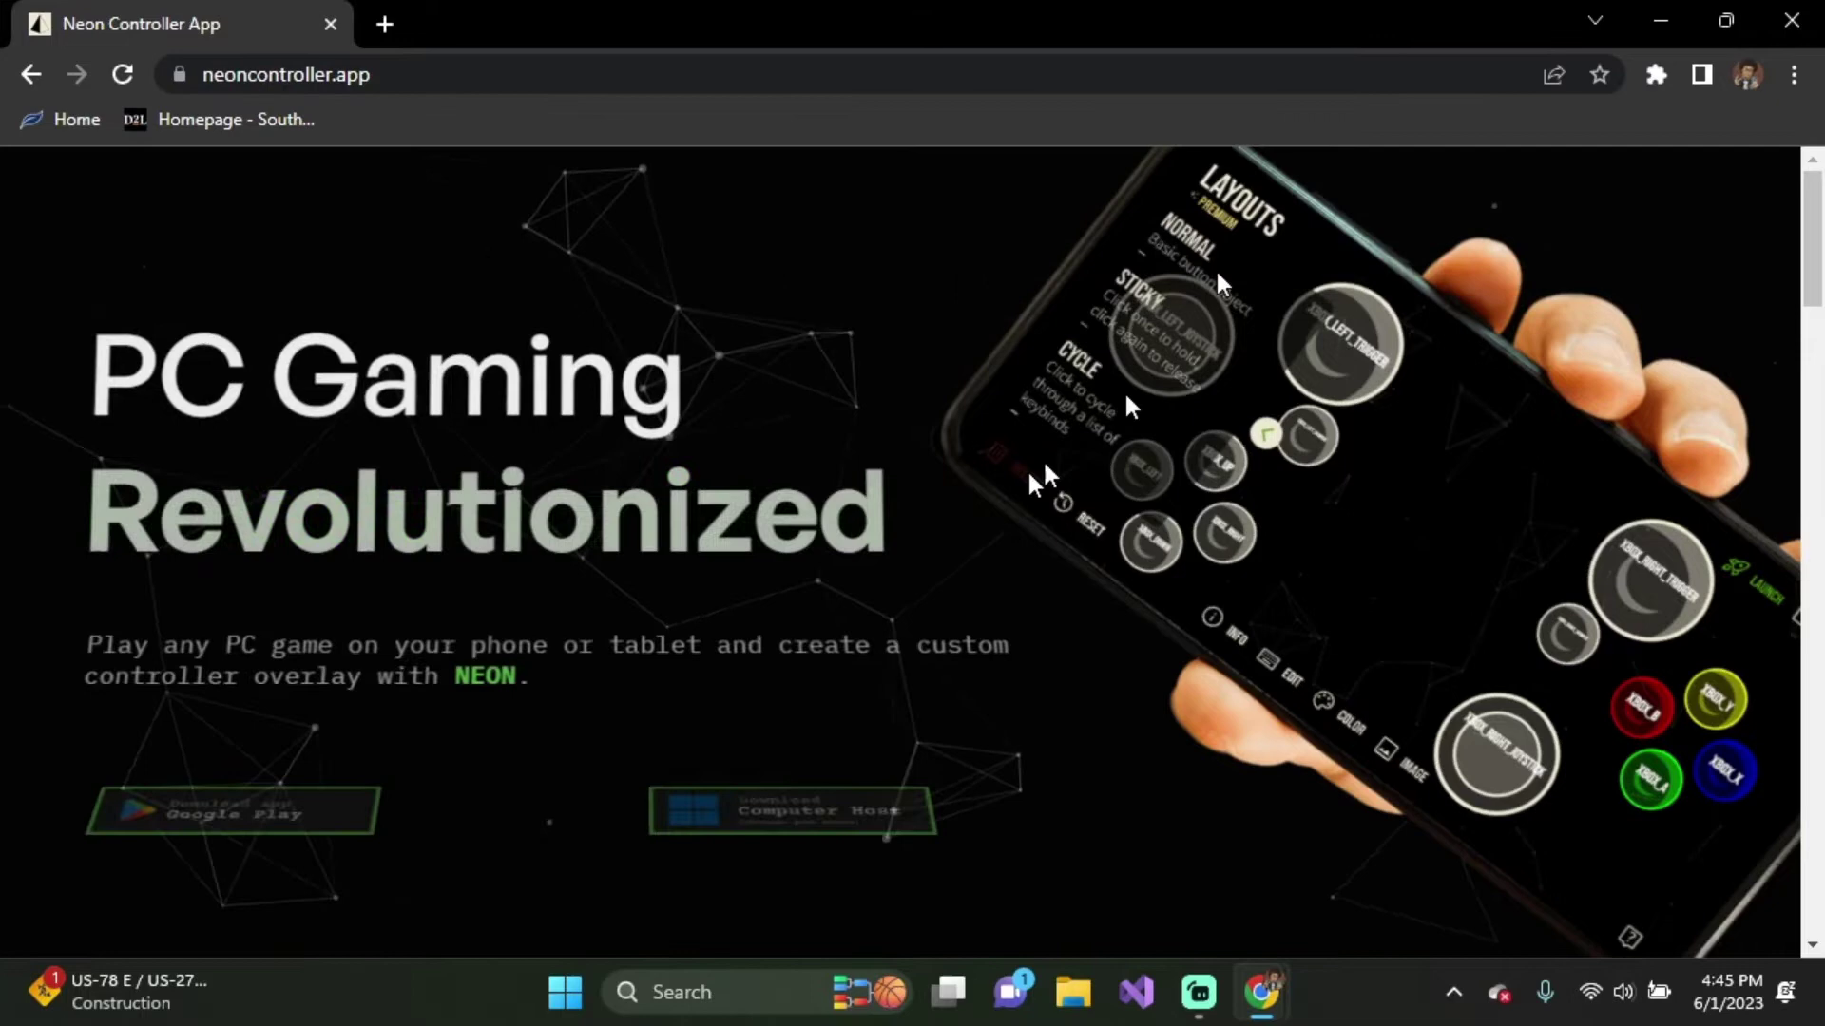
click(757, 803)
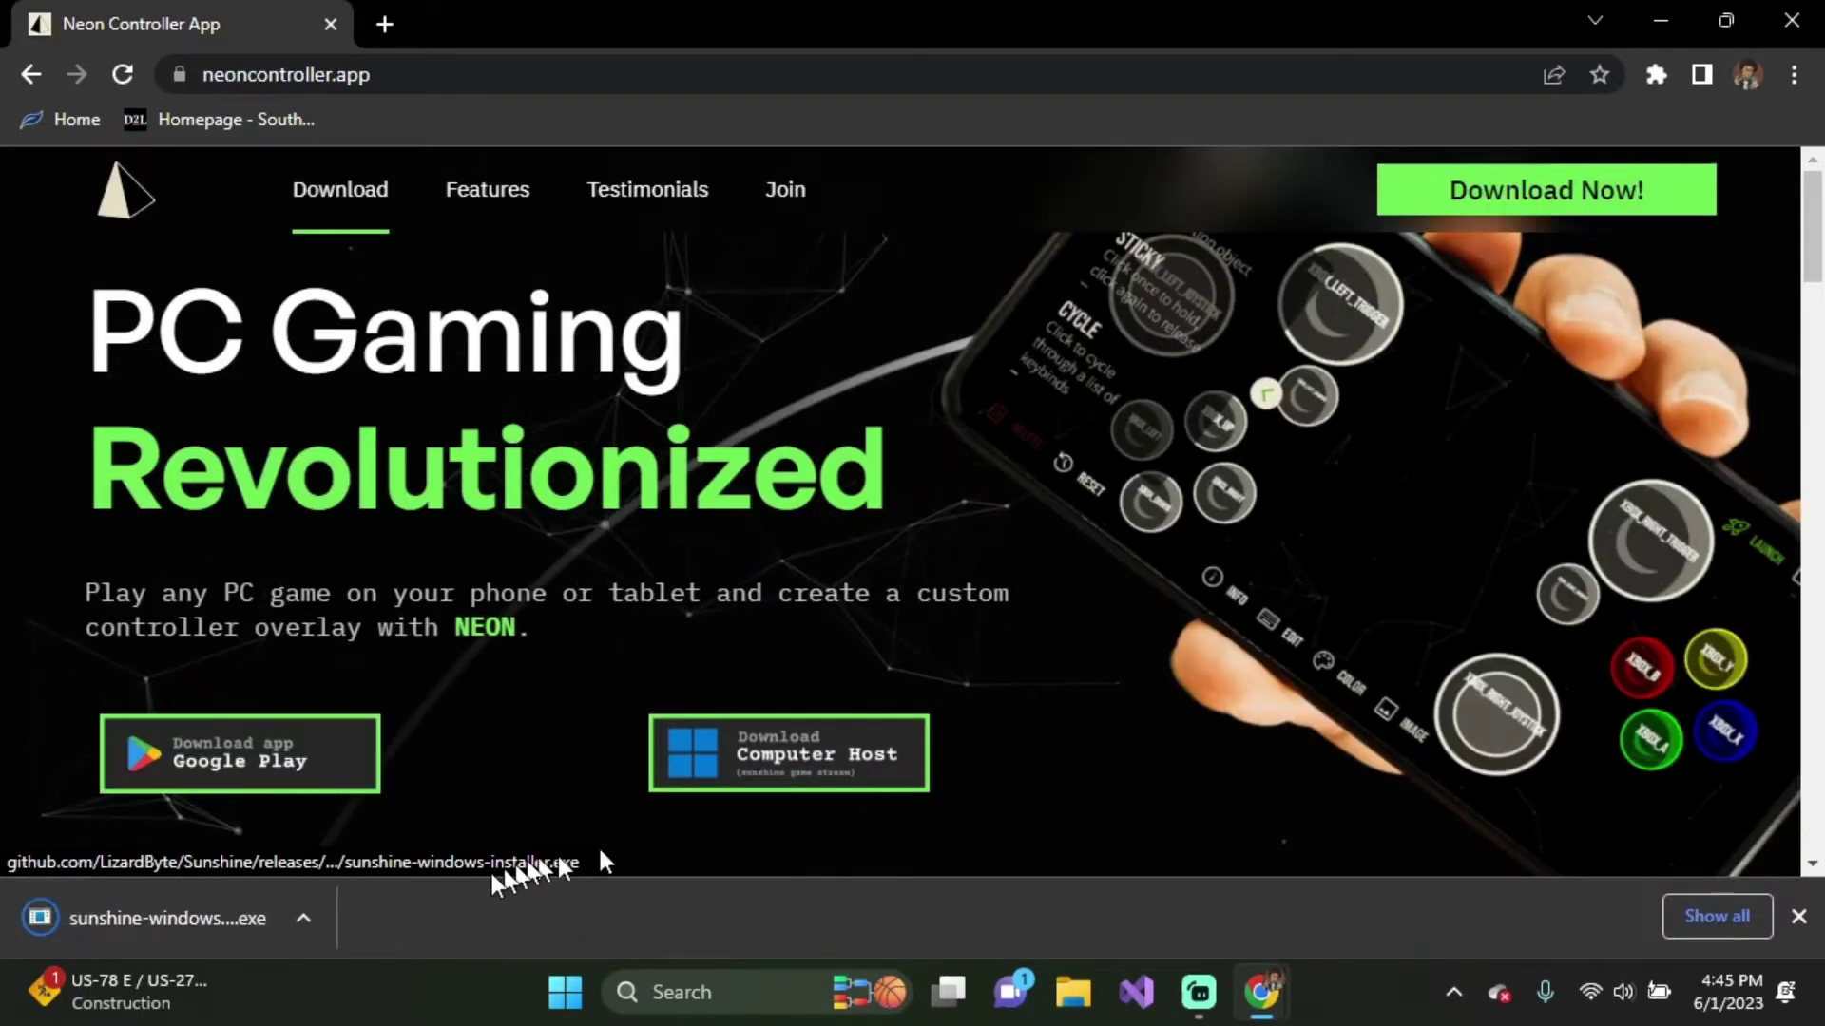
Step: Run the newest sunshine-windows-installer from Downloads past the SmartScreen warning and install it
click(300, 923)
click(357, 810)
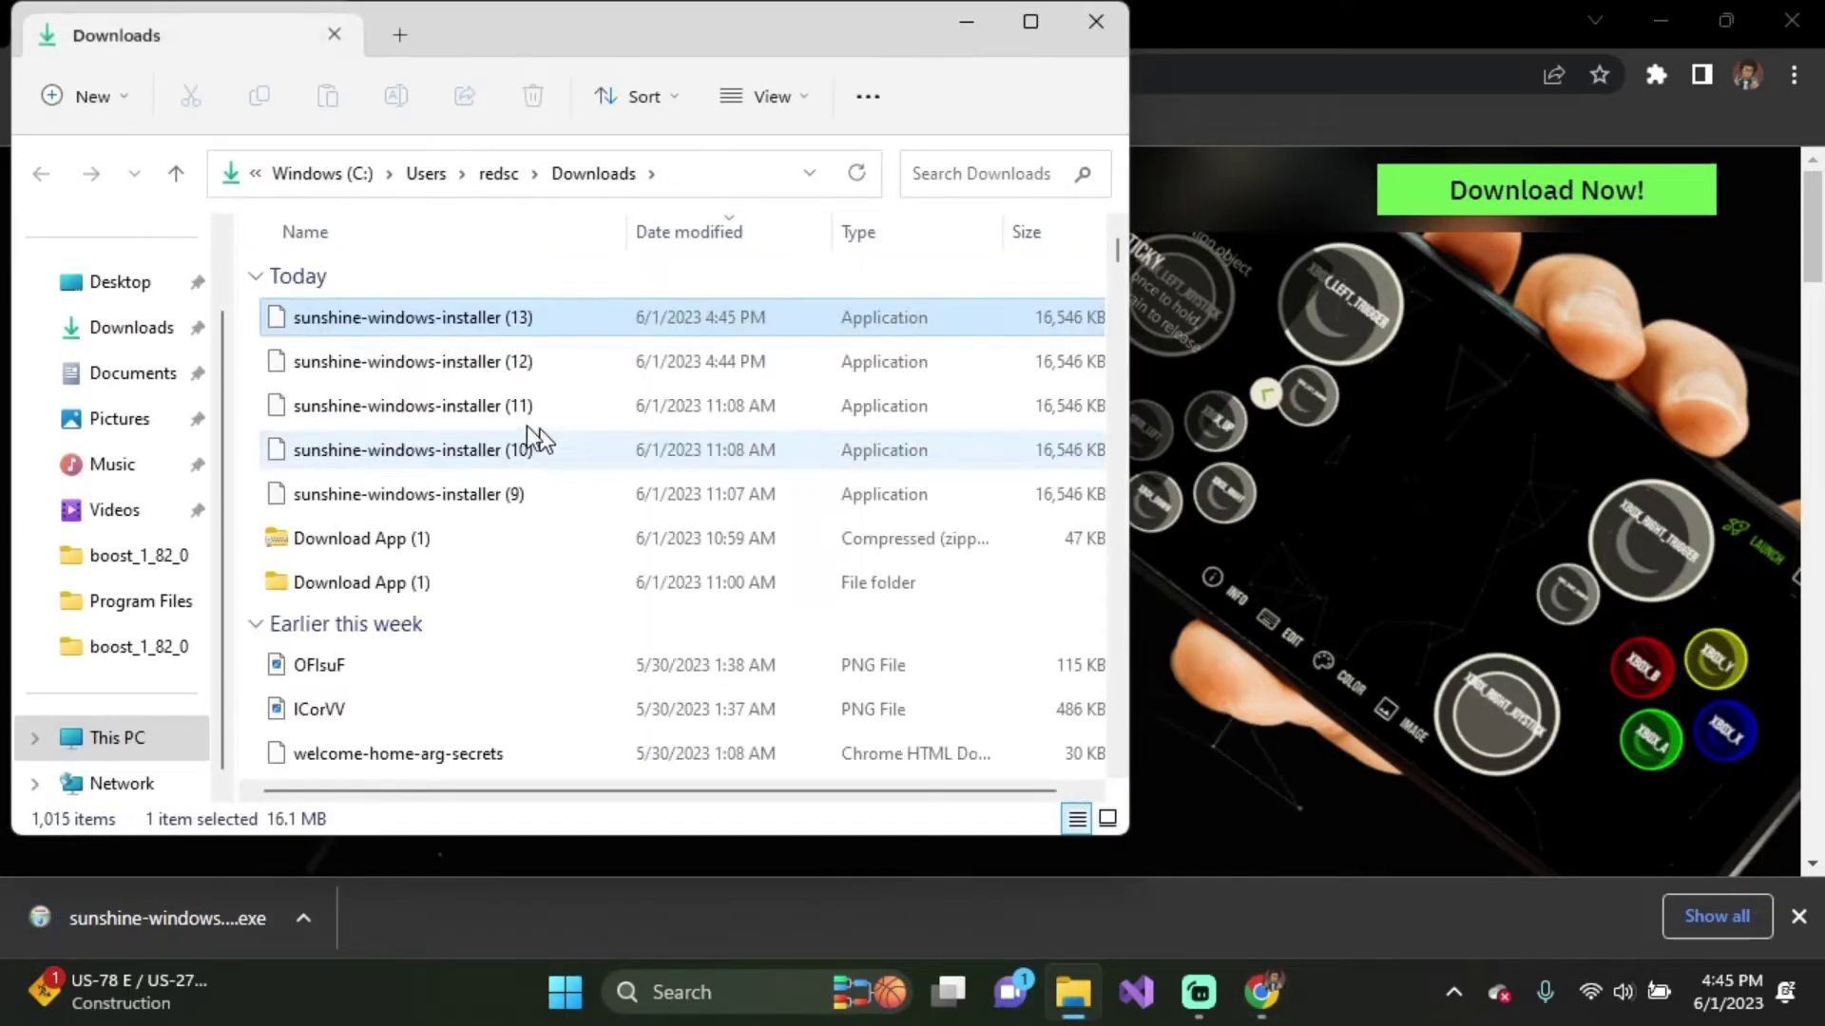
double_click(569, 315)
click(598, 286)
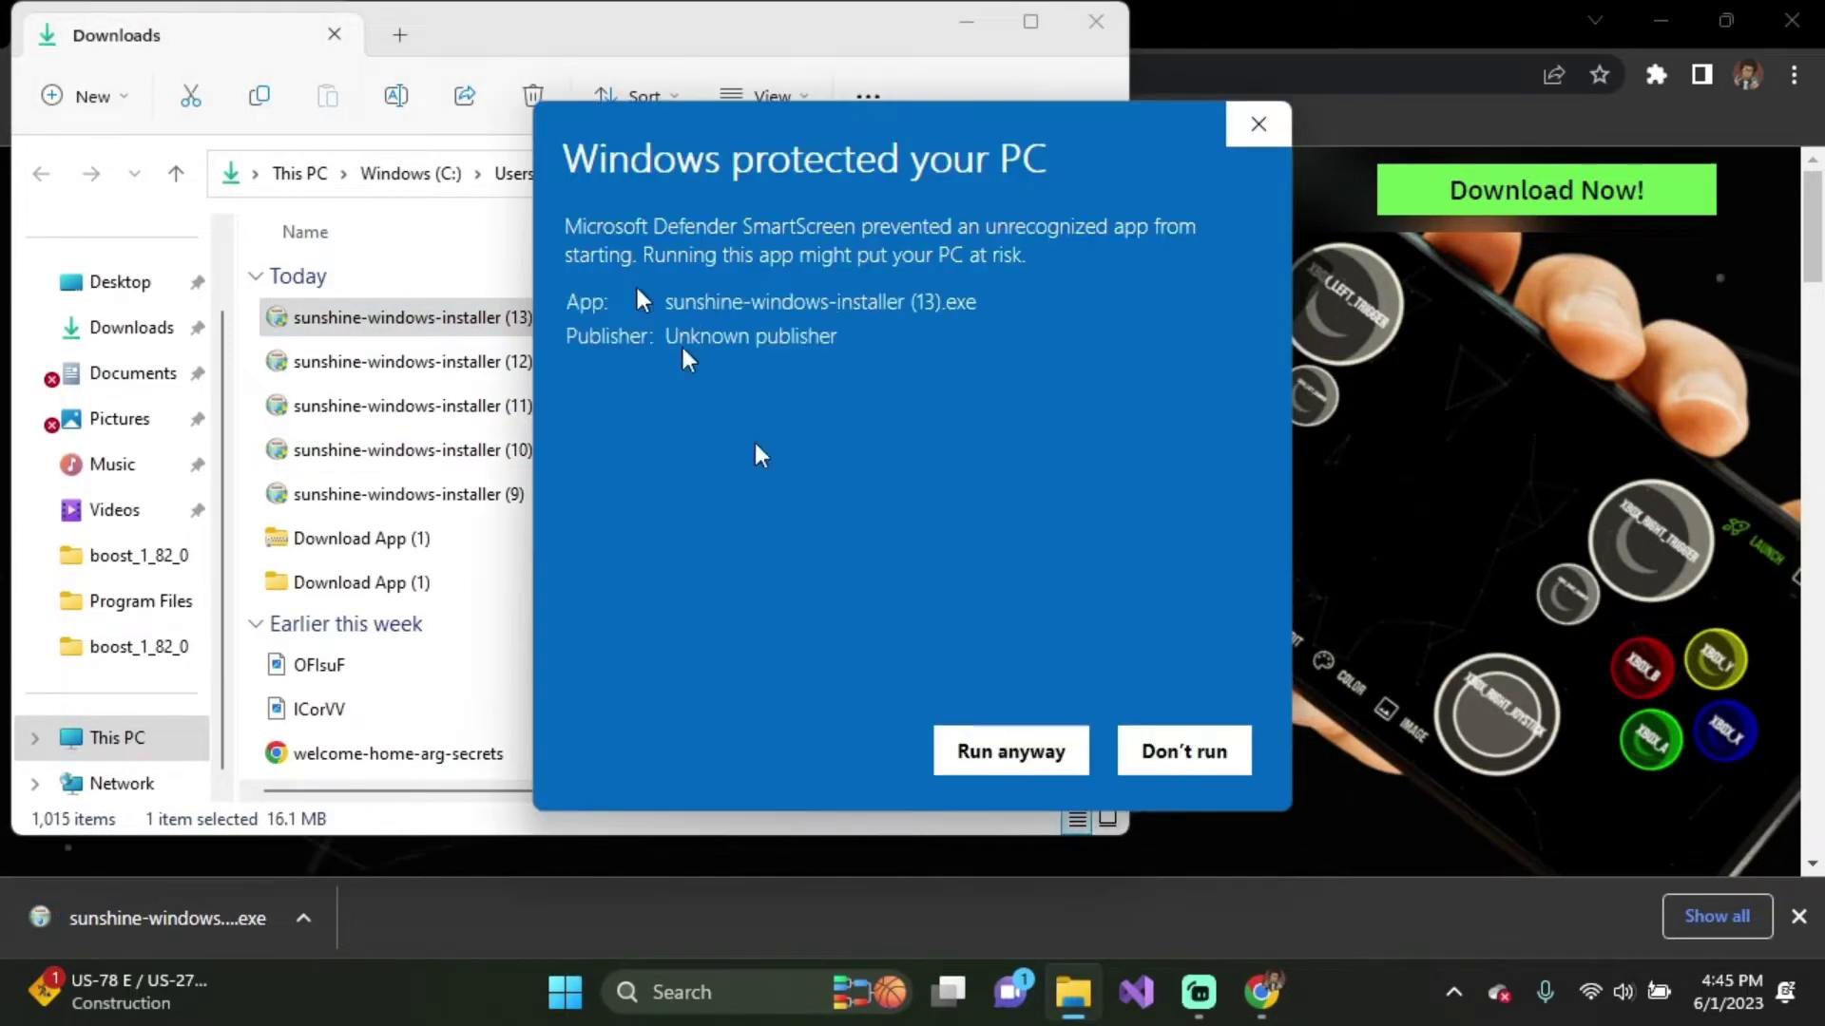
click(1012, 751)
click(1056, 727)
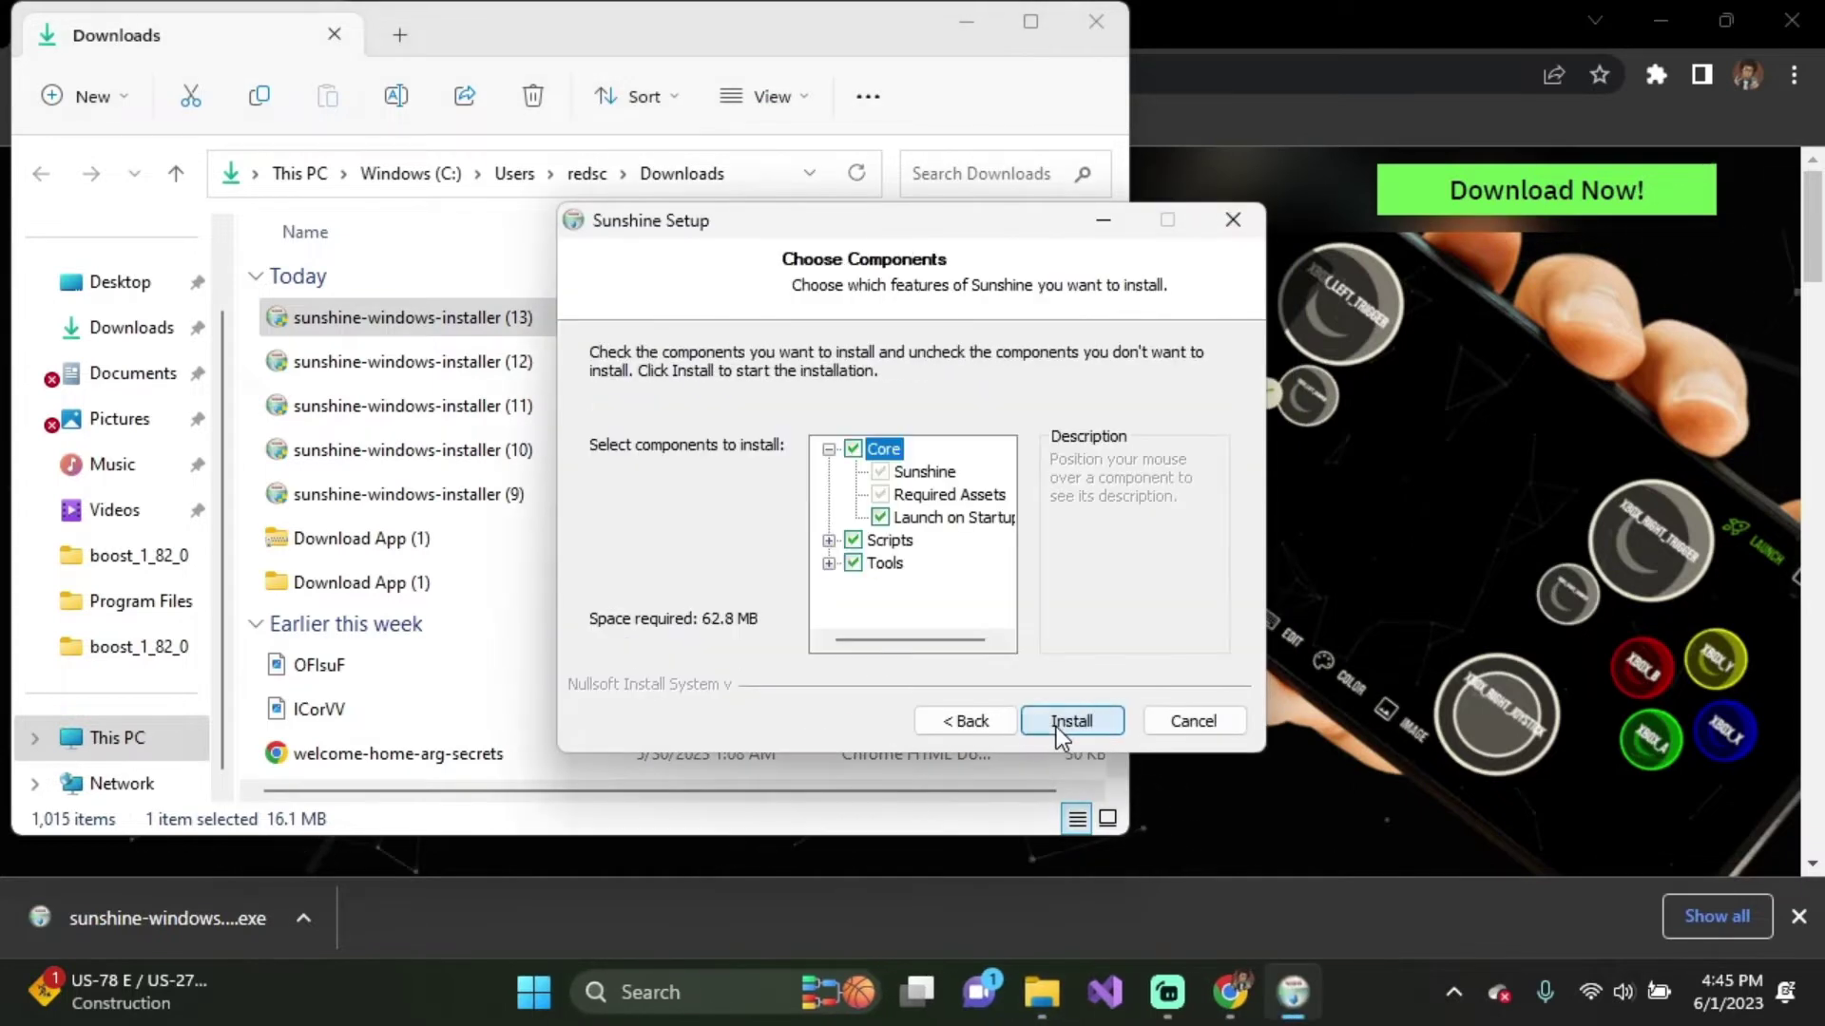
click(1055, 722)
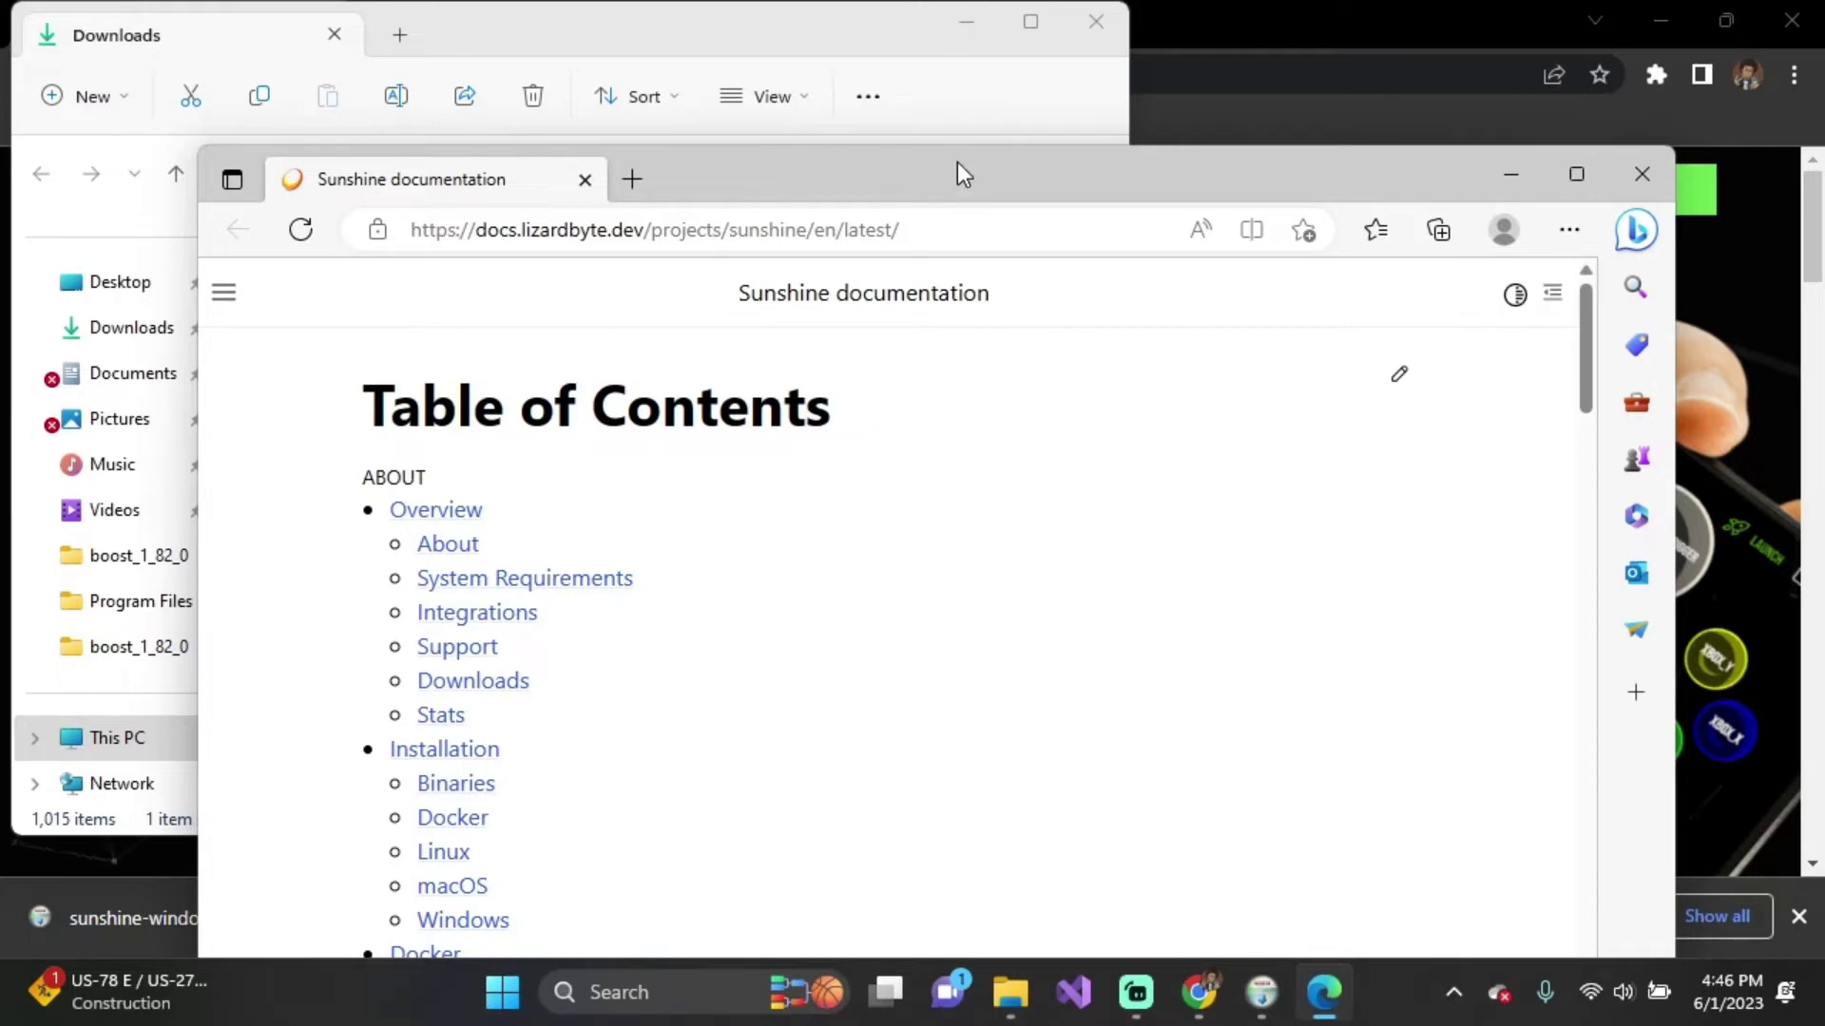
Step: Snap and minimize the Edge documentation window, then finish Sunshine Setup
drag(957, 173, 830, 126)
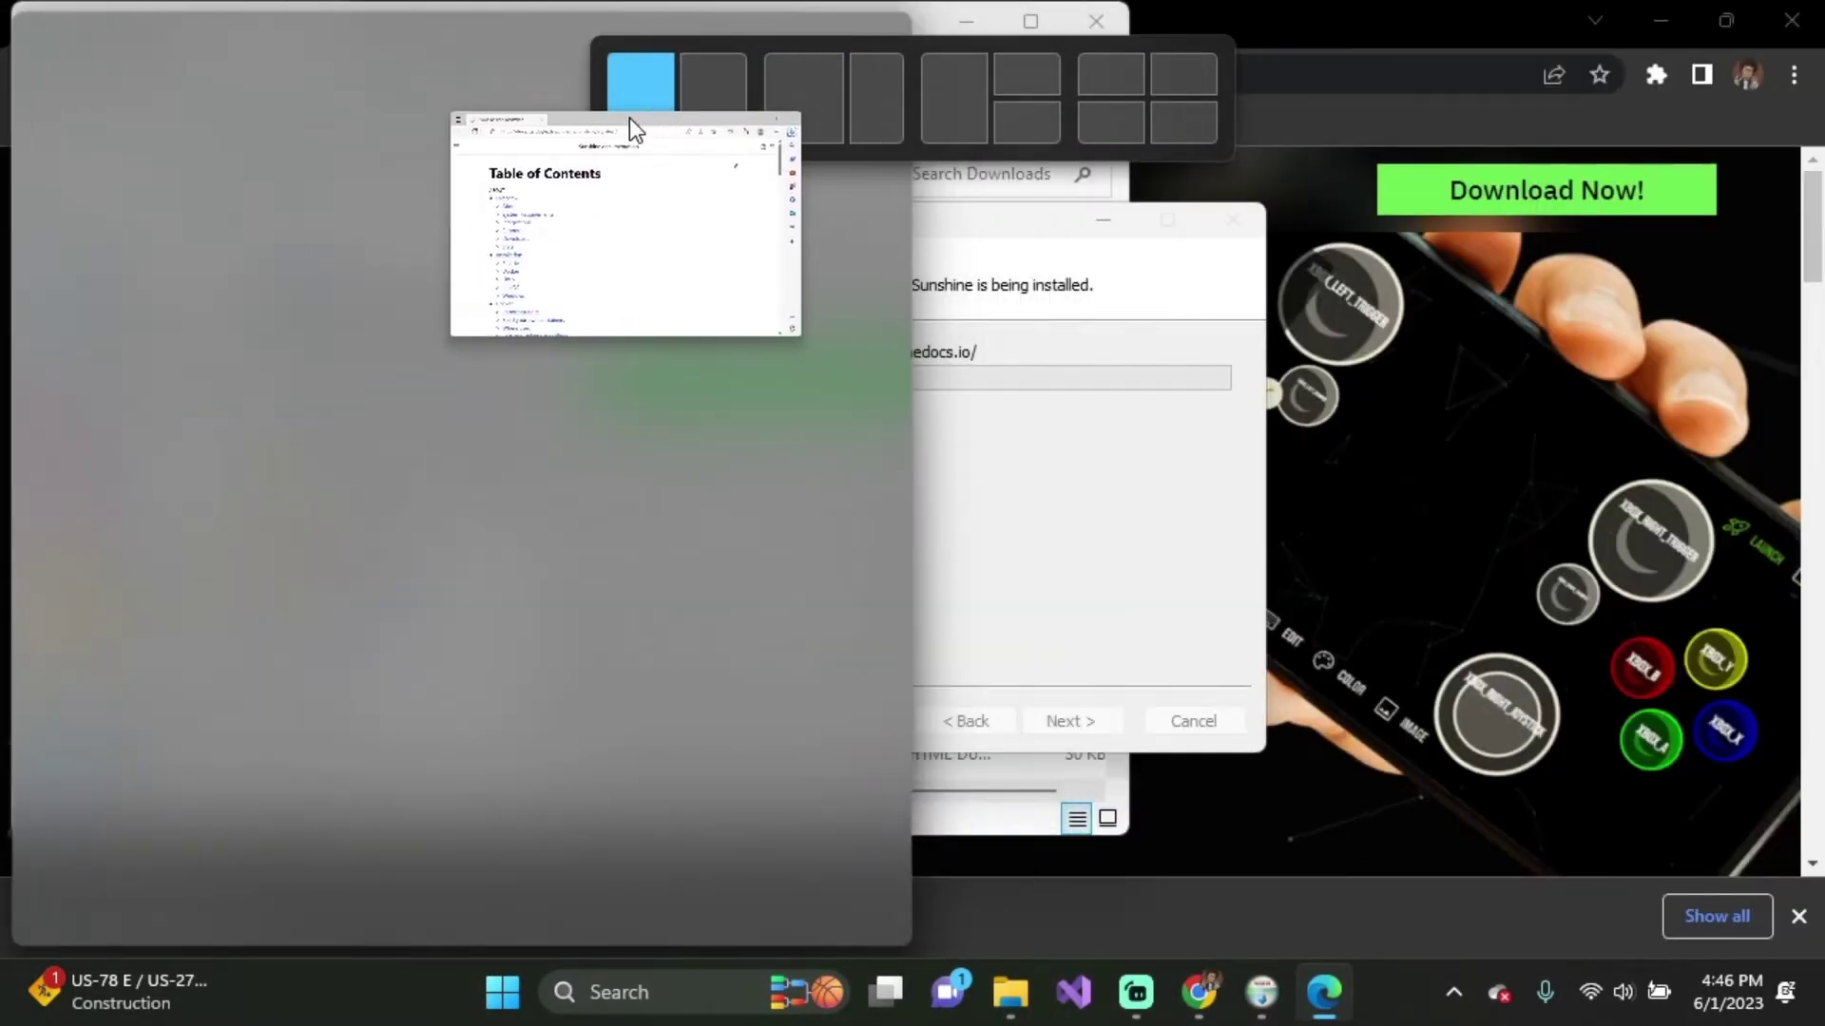
drag(831, 125, 628, 119)
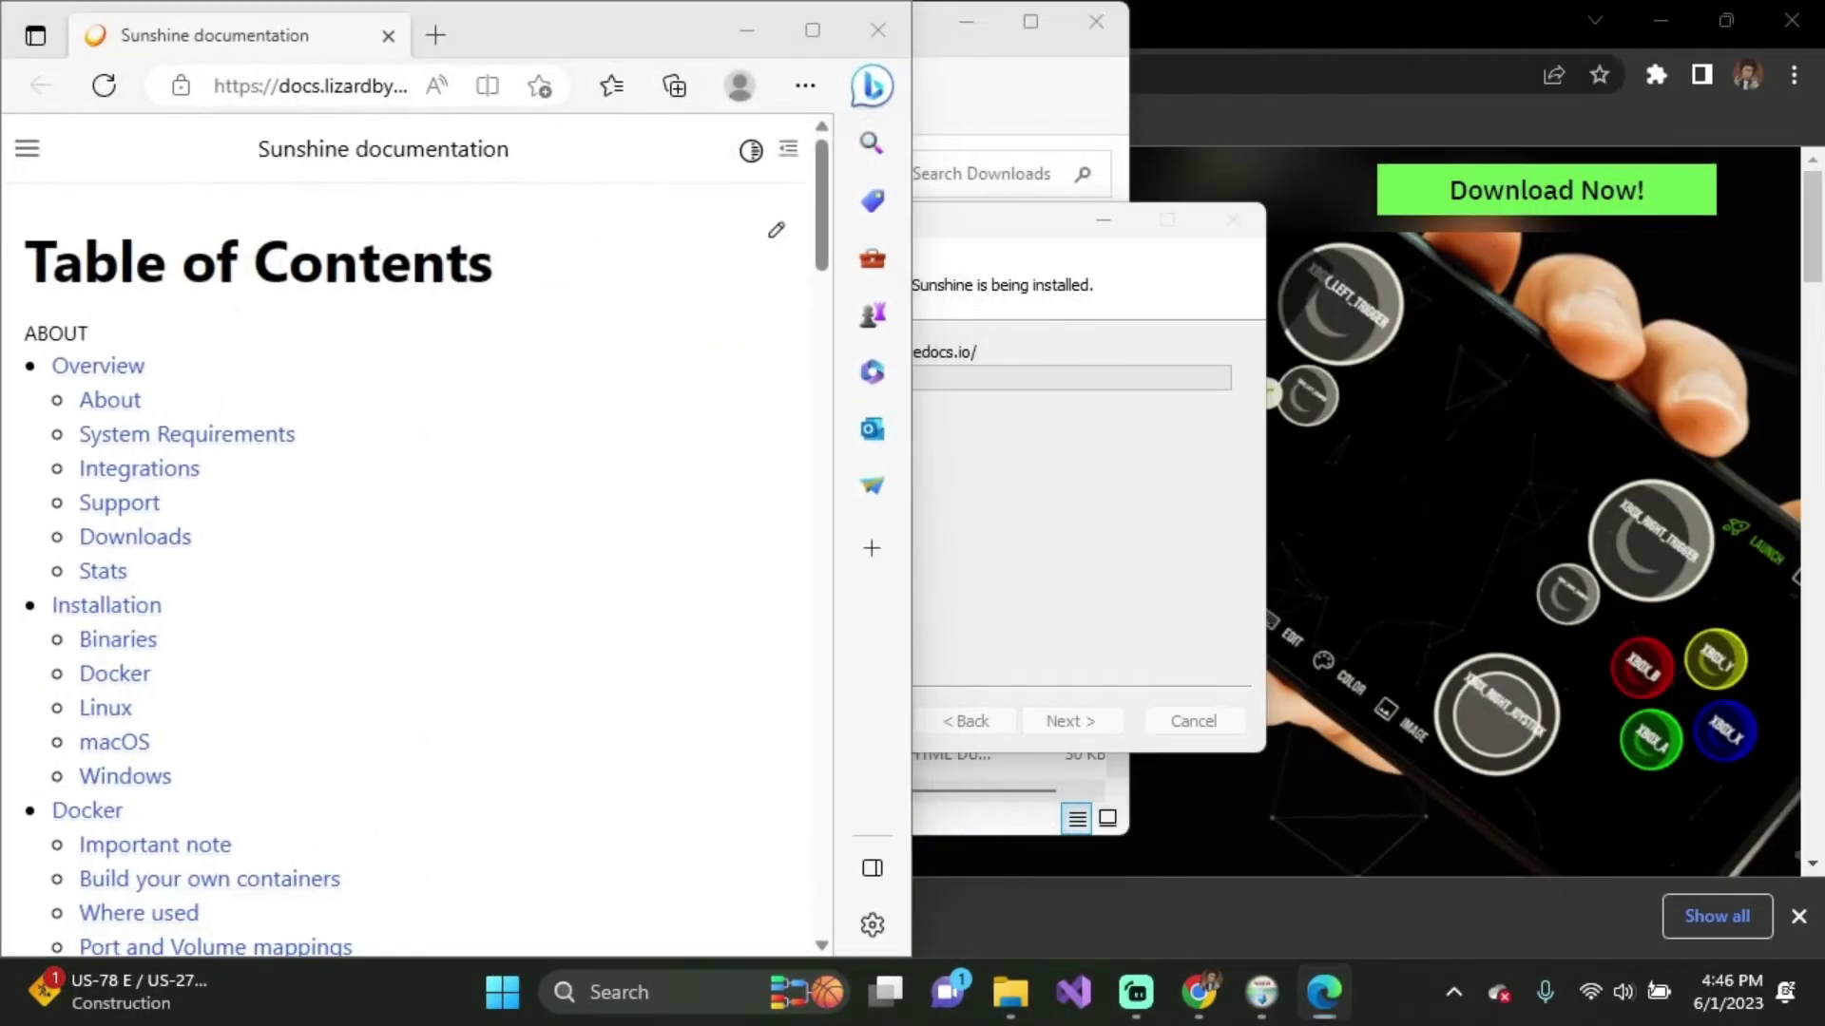
click(746, 28)
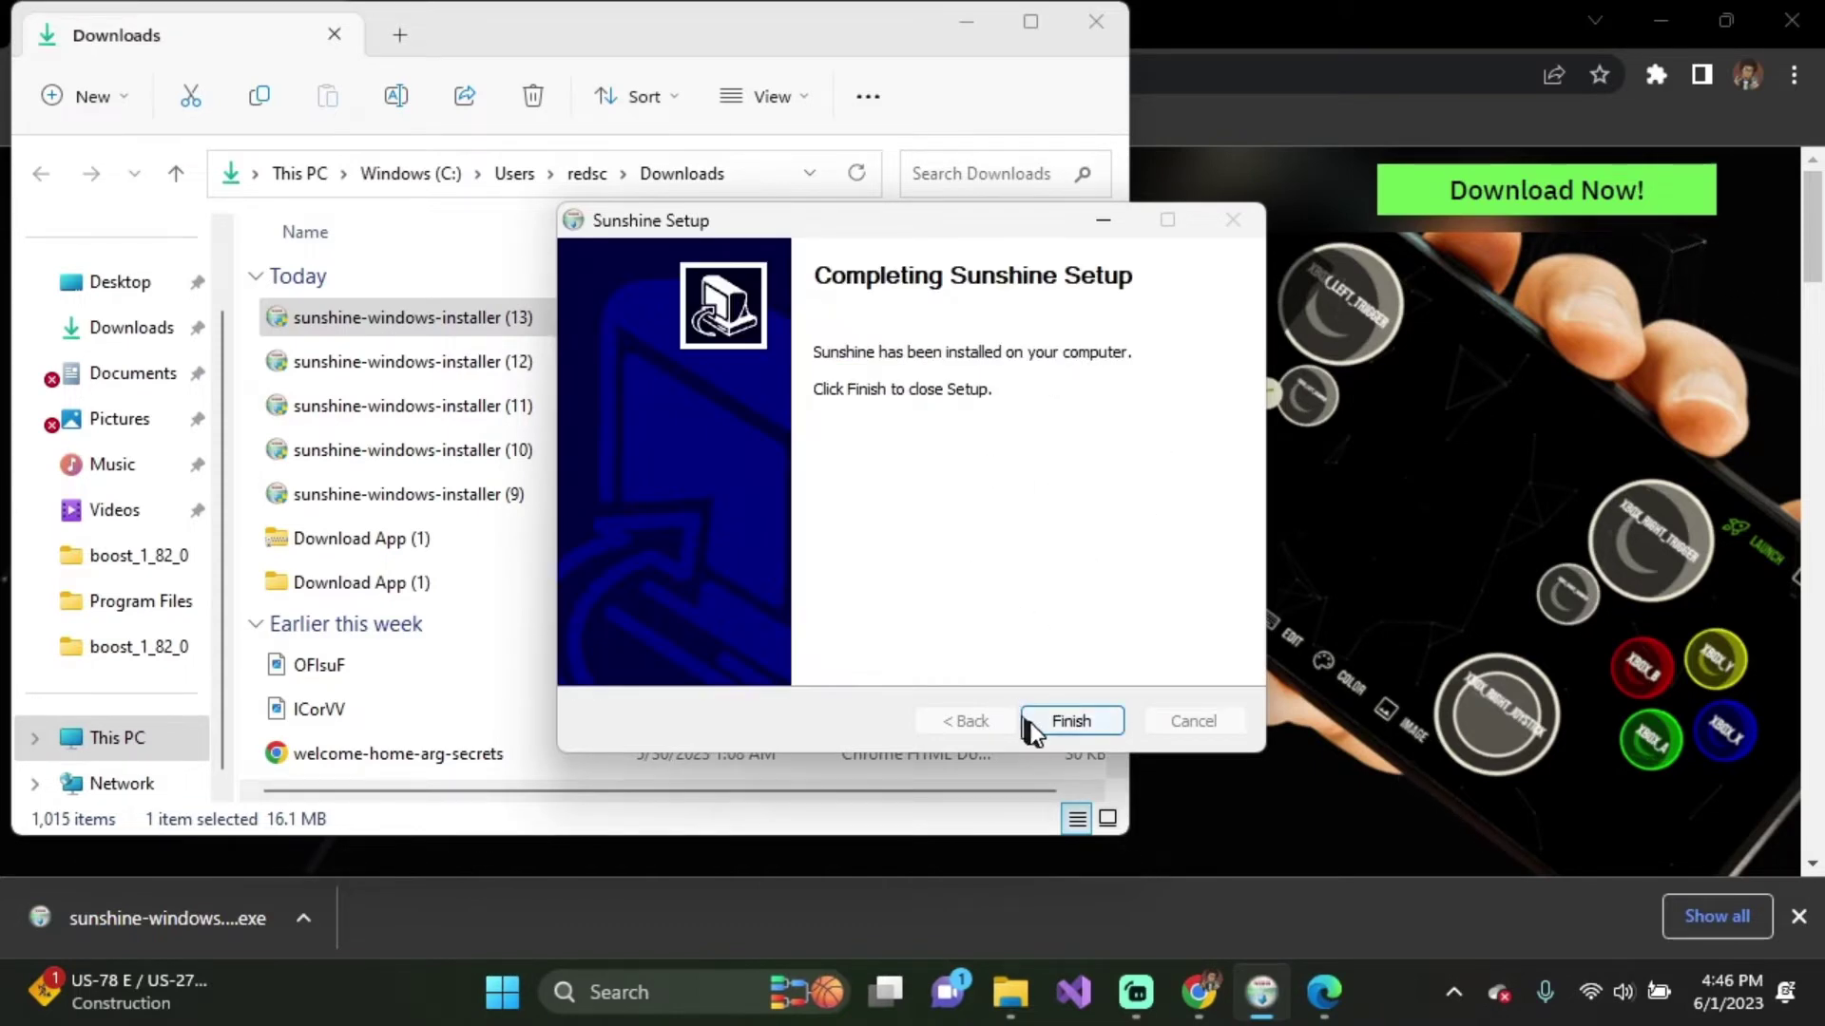
click(1033, 722)
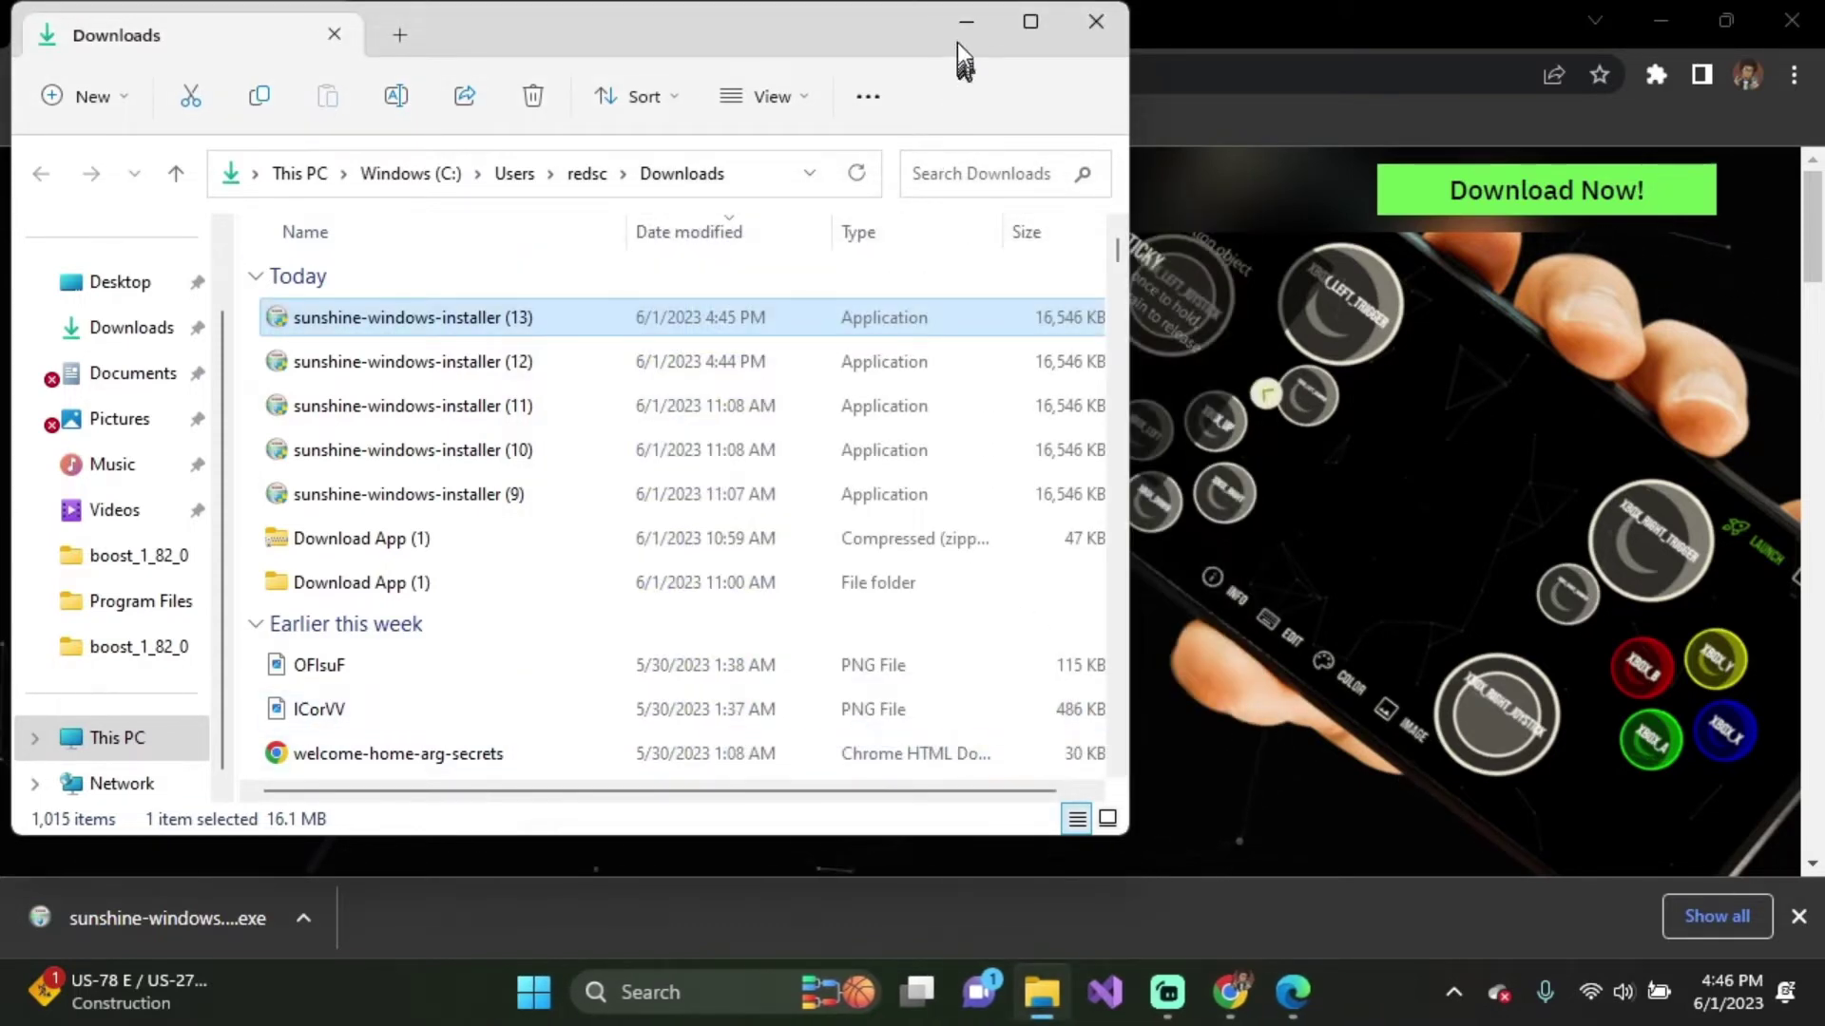
Step: Minimize the open windows and launch Sunshine from a Windows search for 'sunshine'
click(966, 23)
click(1657, 20)
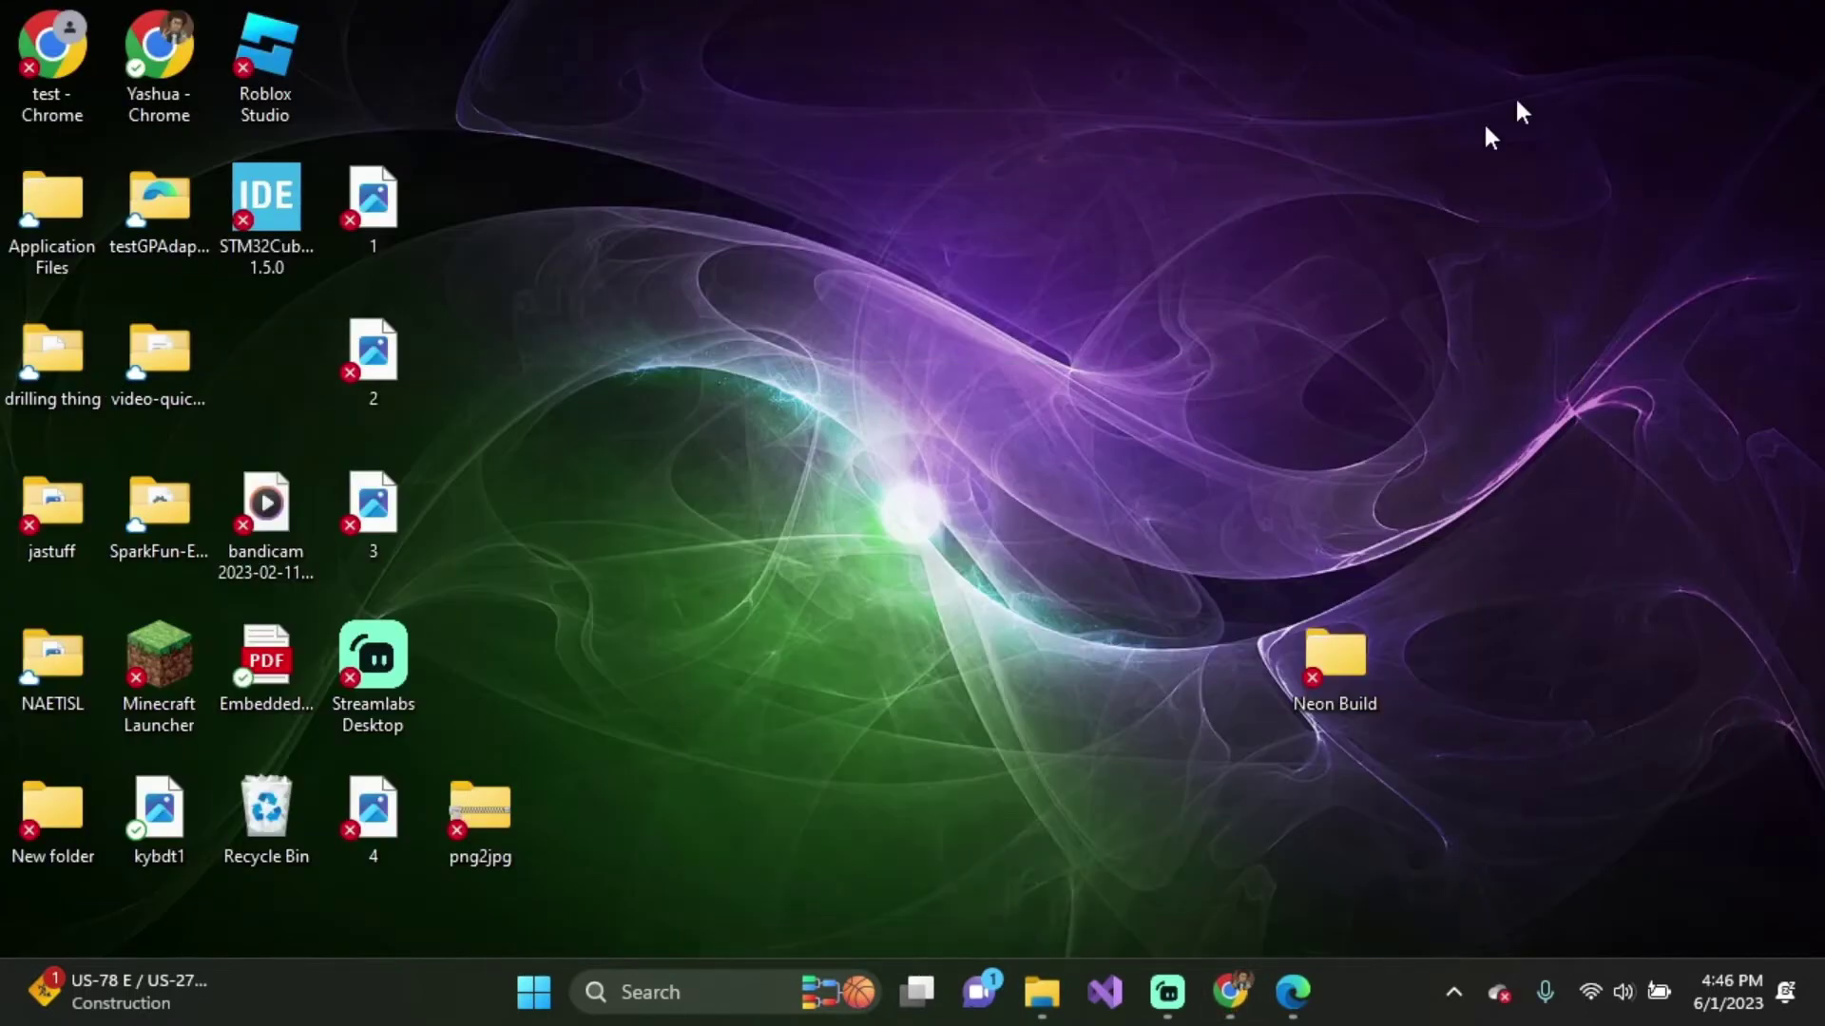
click(729, 993)
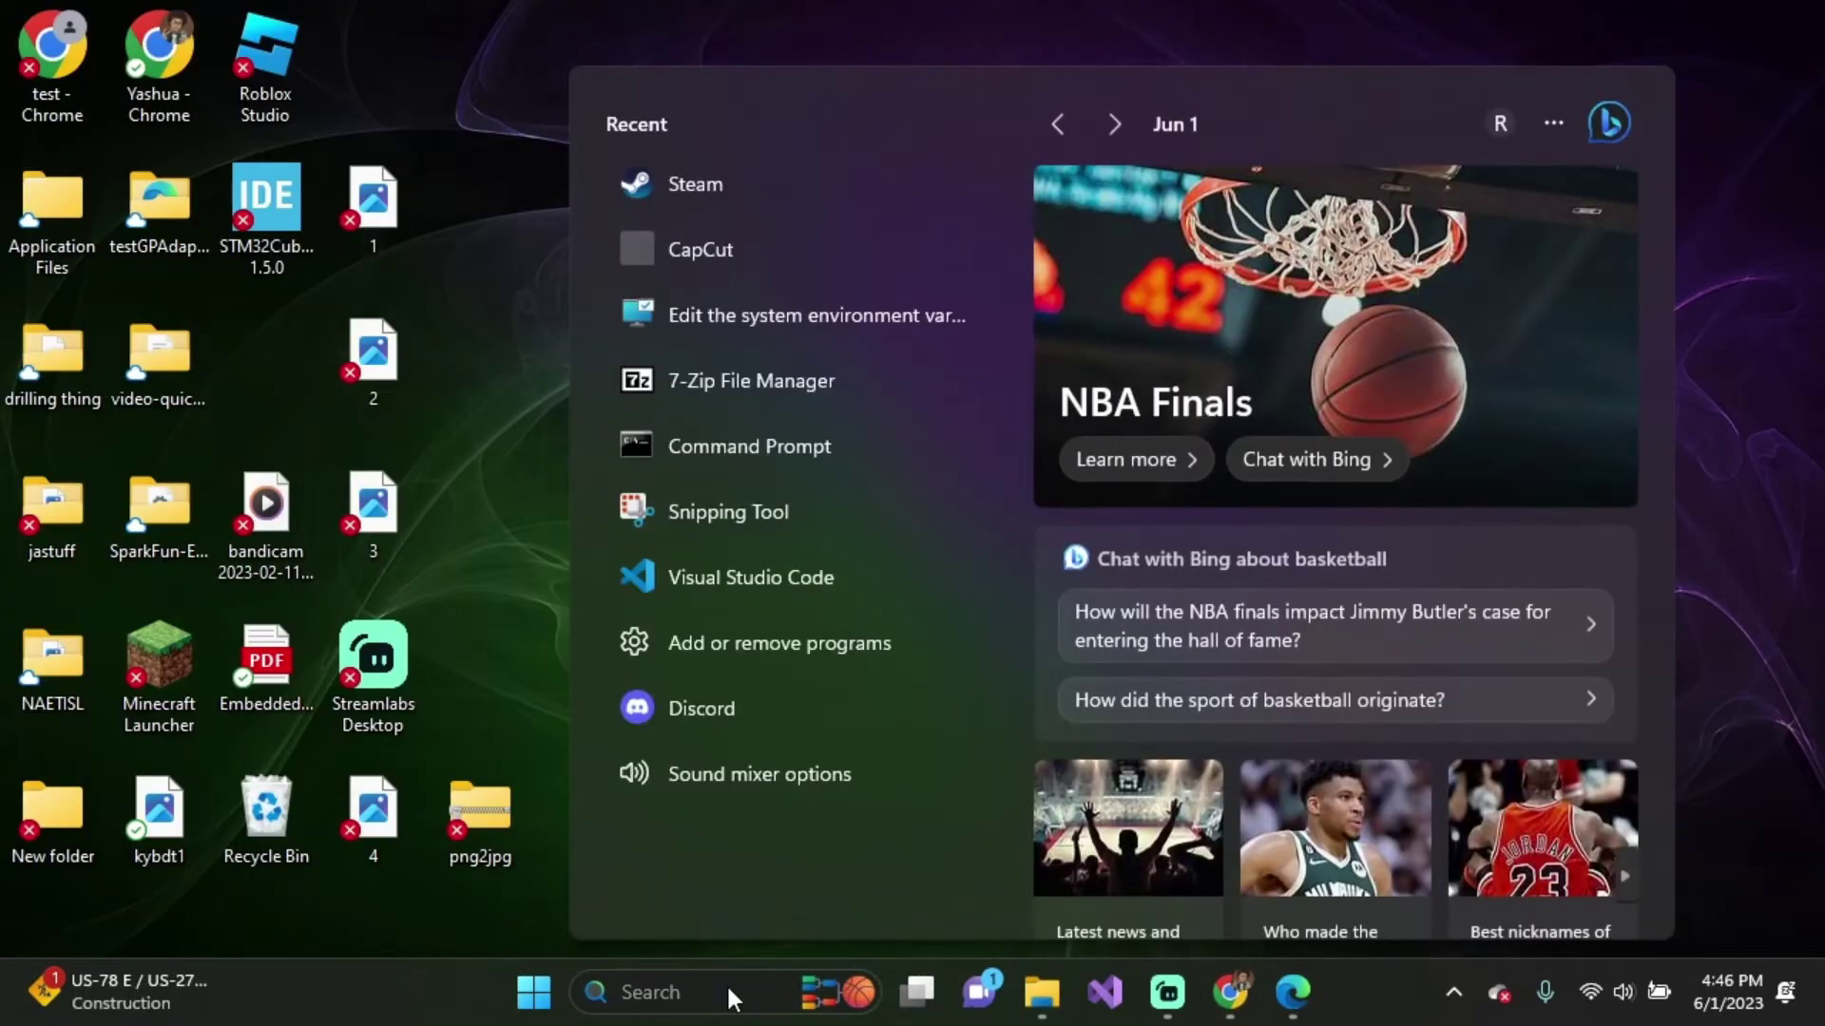
text(sun)
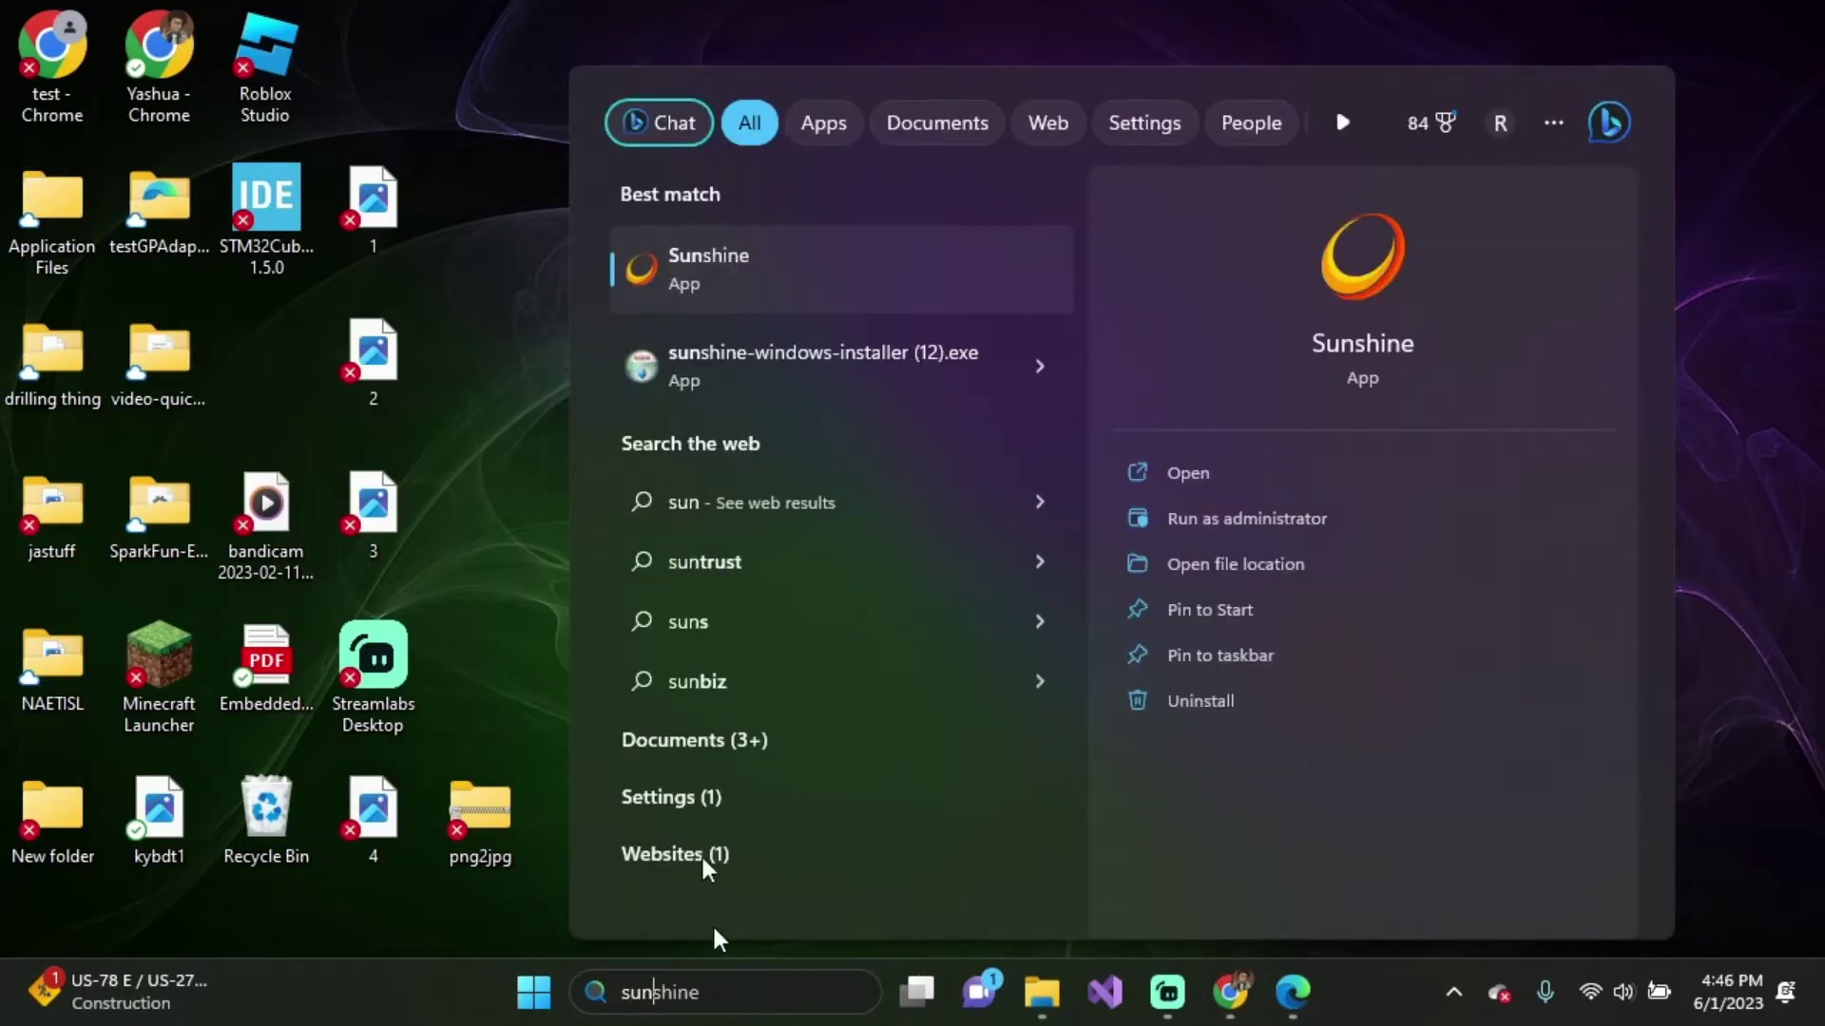
click(726, 252)
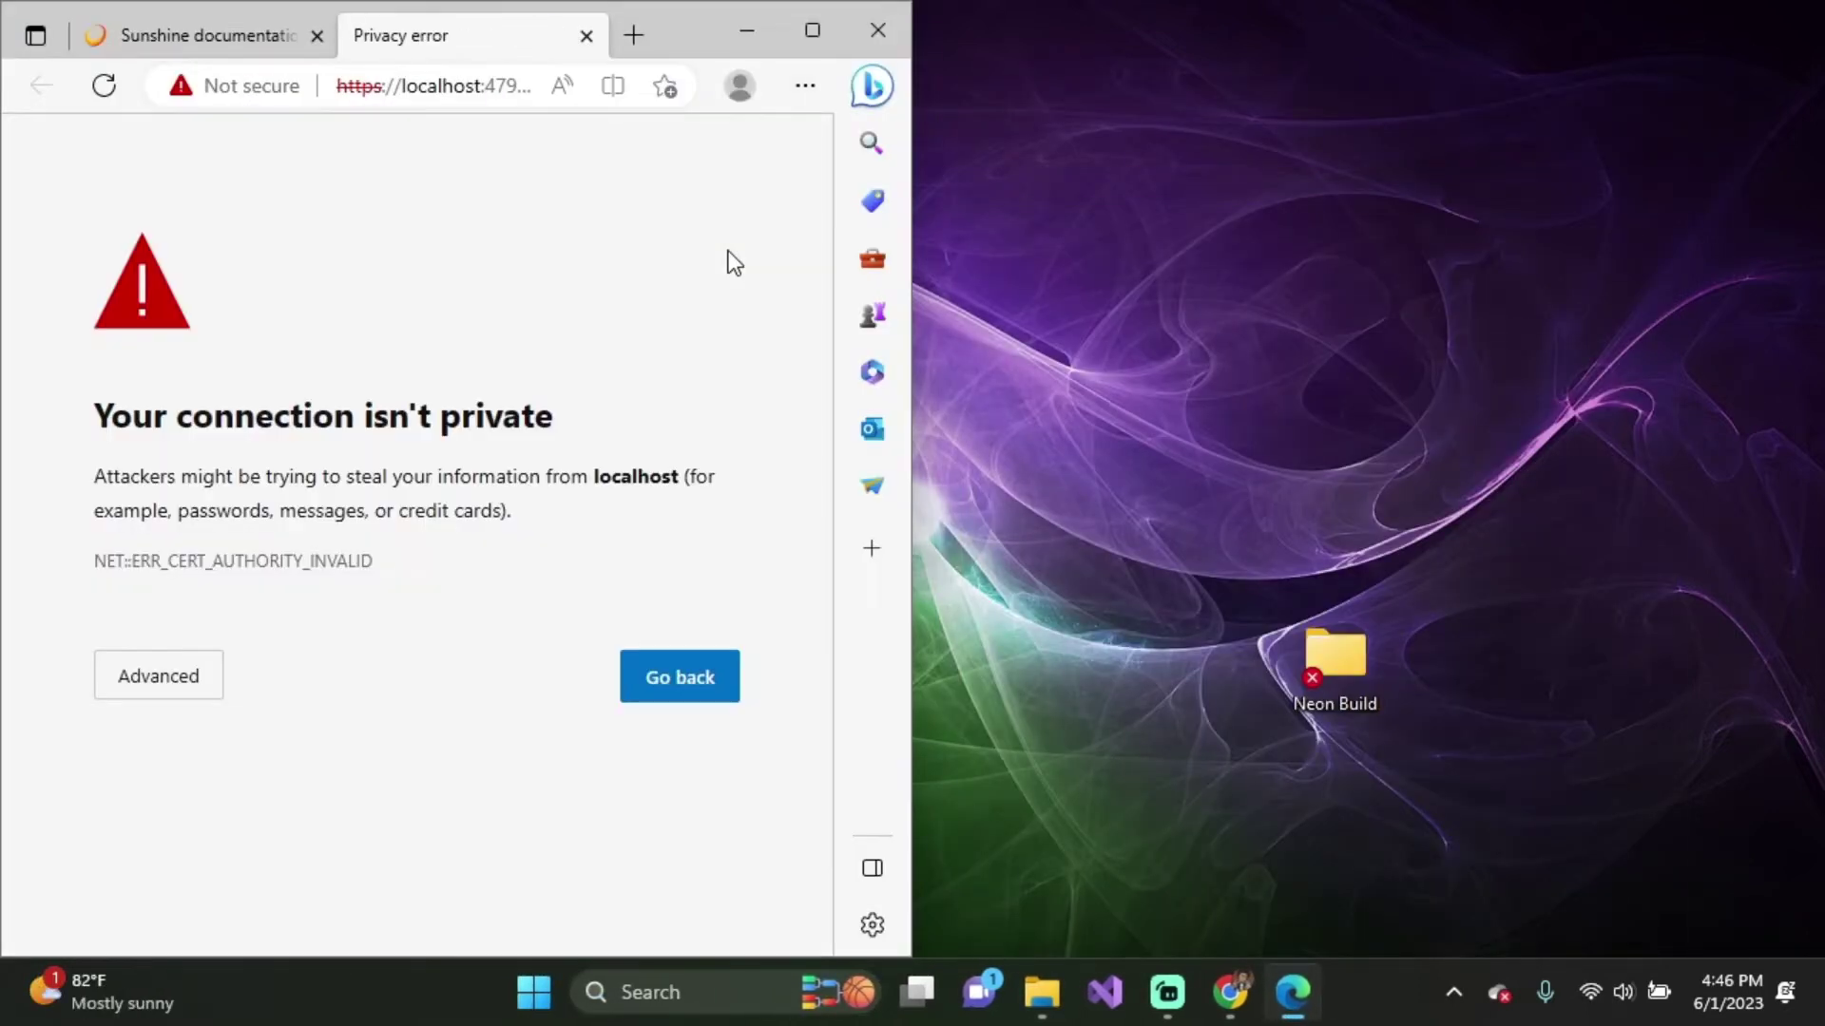
Step: Get past the localhost certificate privacy warning to the Sunshine welcome page
click(818, 39)
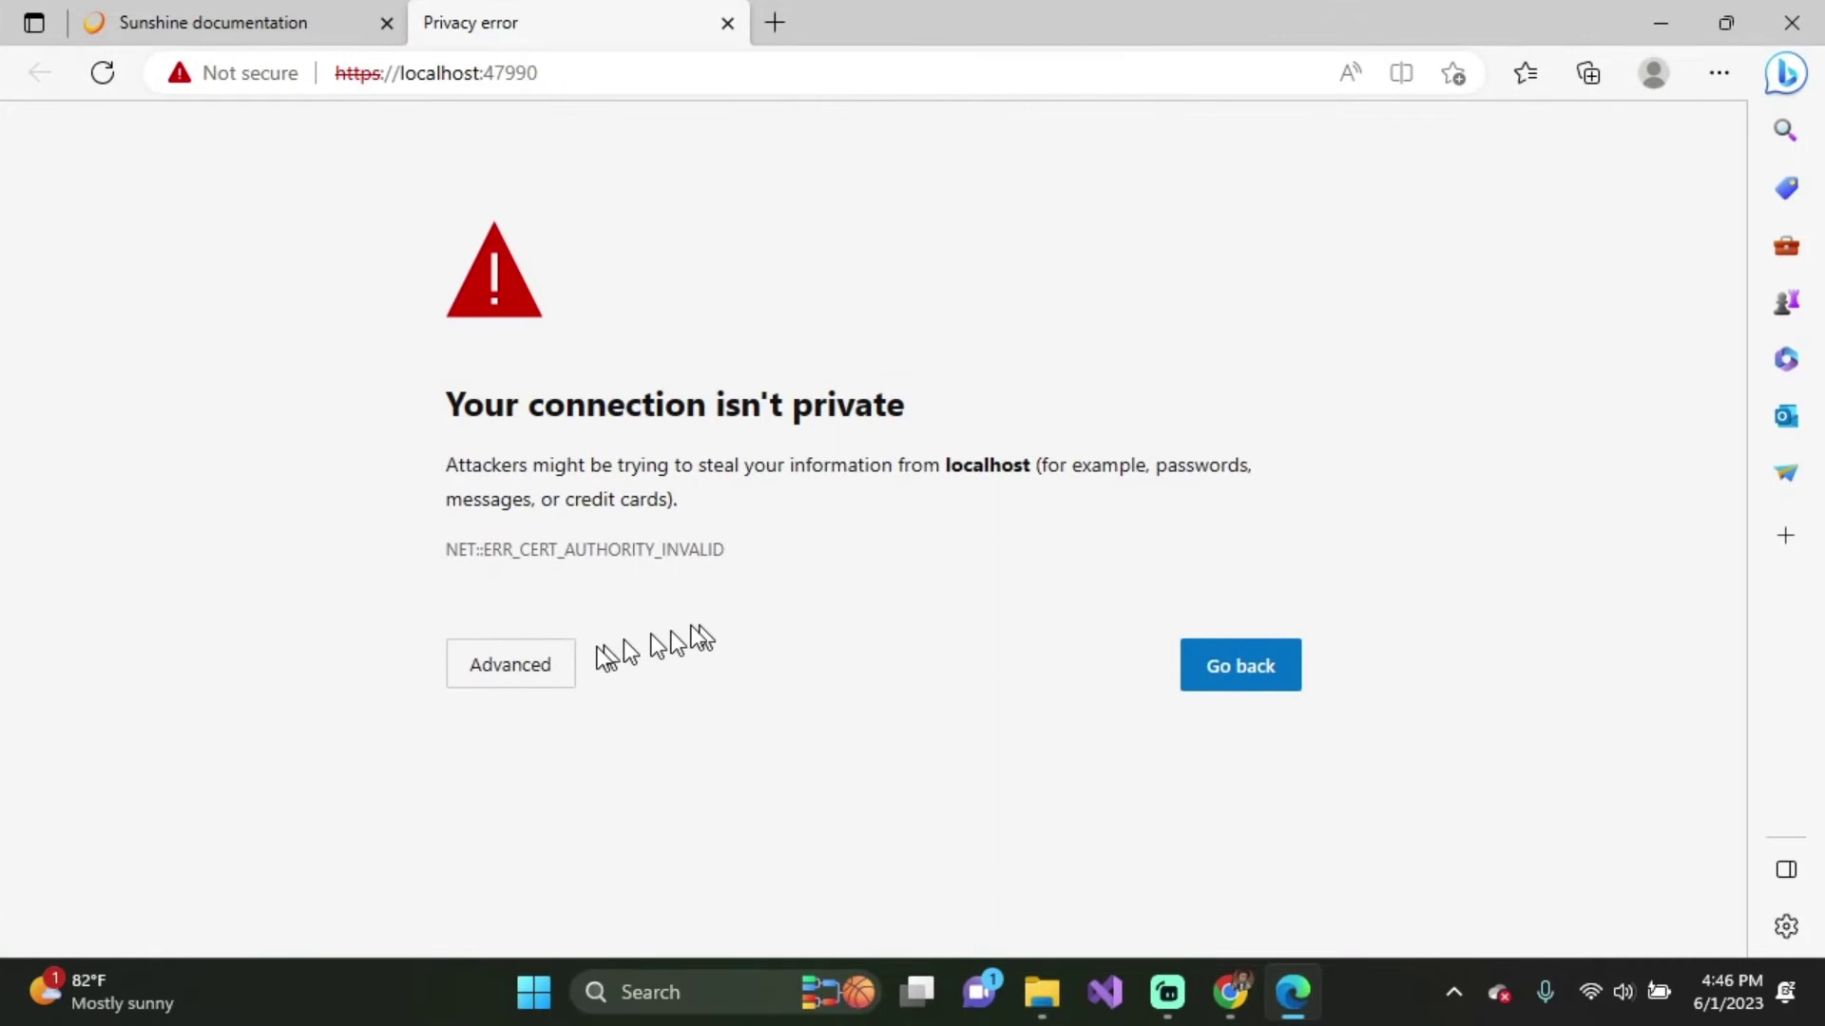
click(564, 666)
scroll(564, 666, down, 1)
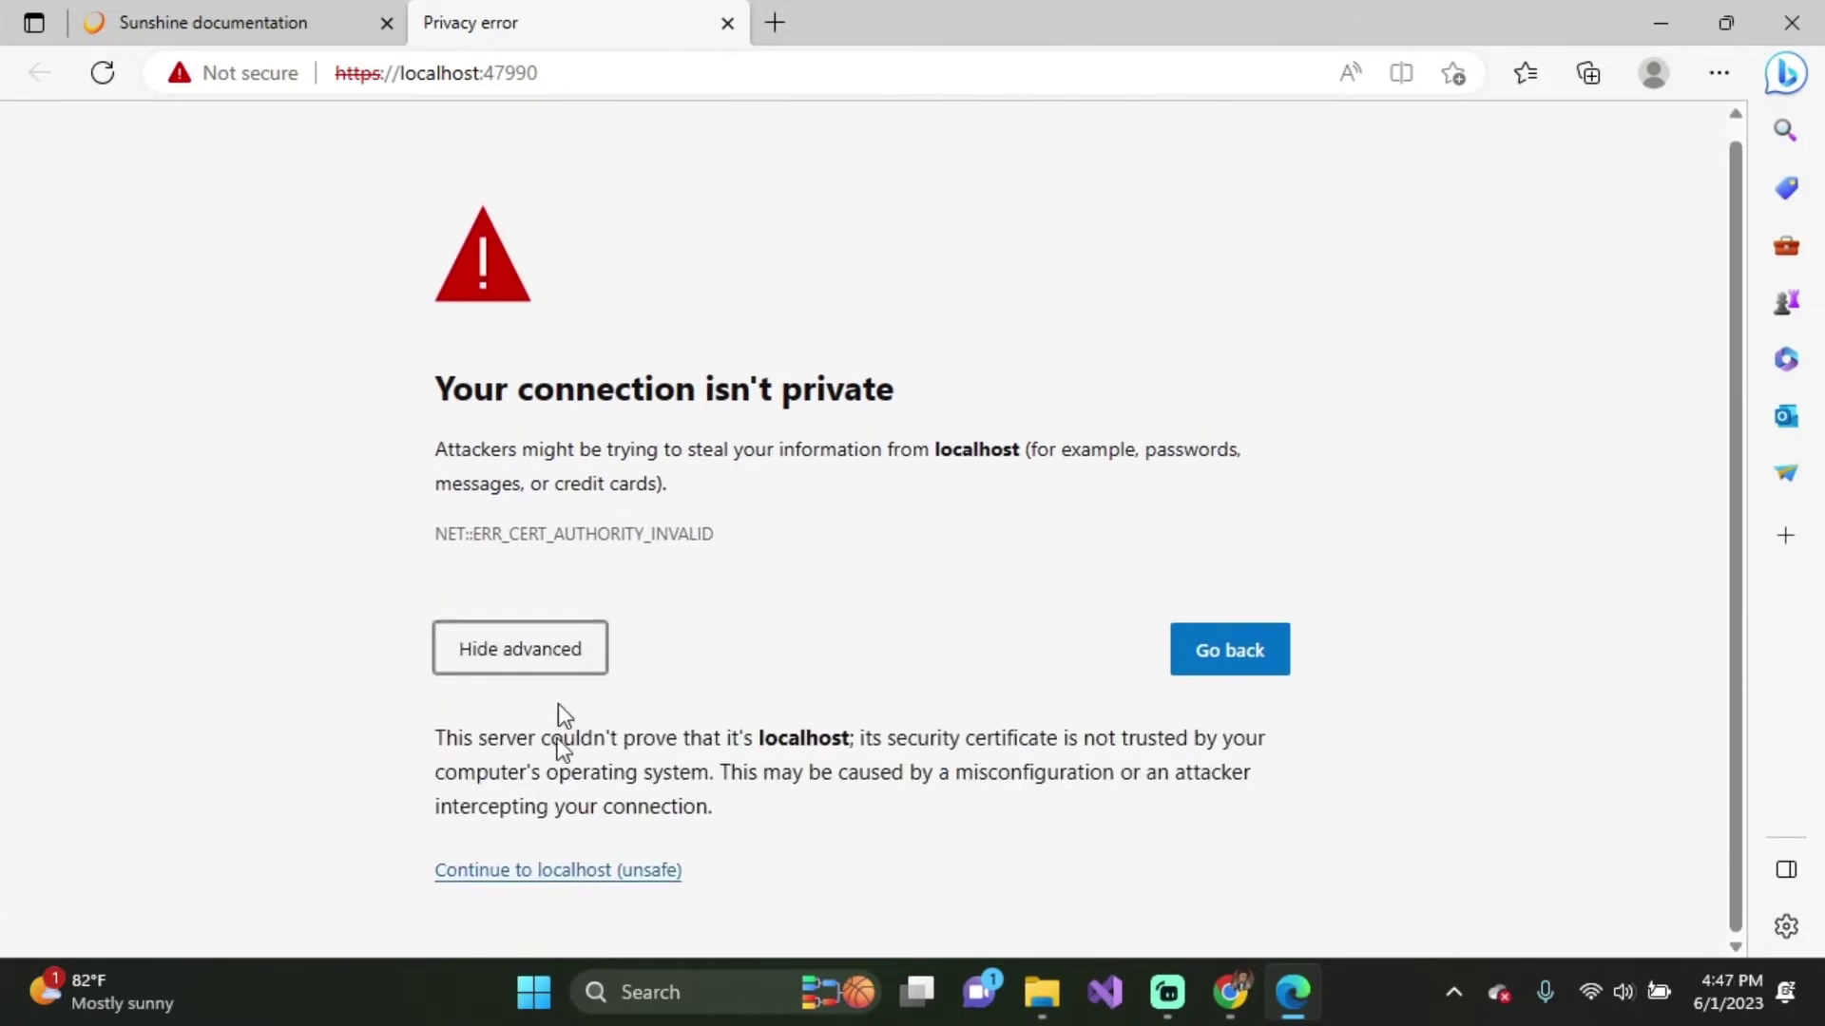
click(561, 873)
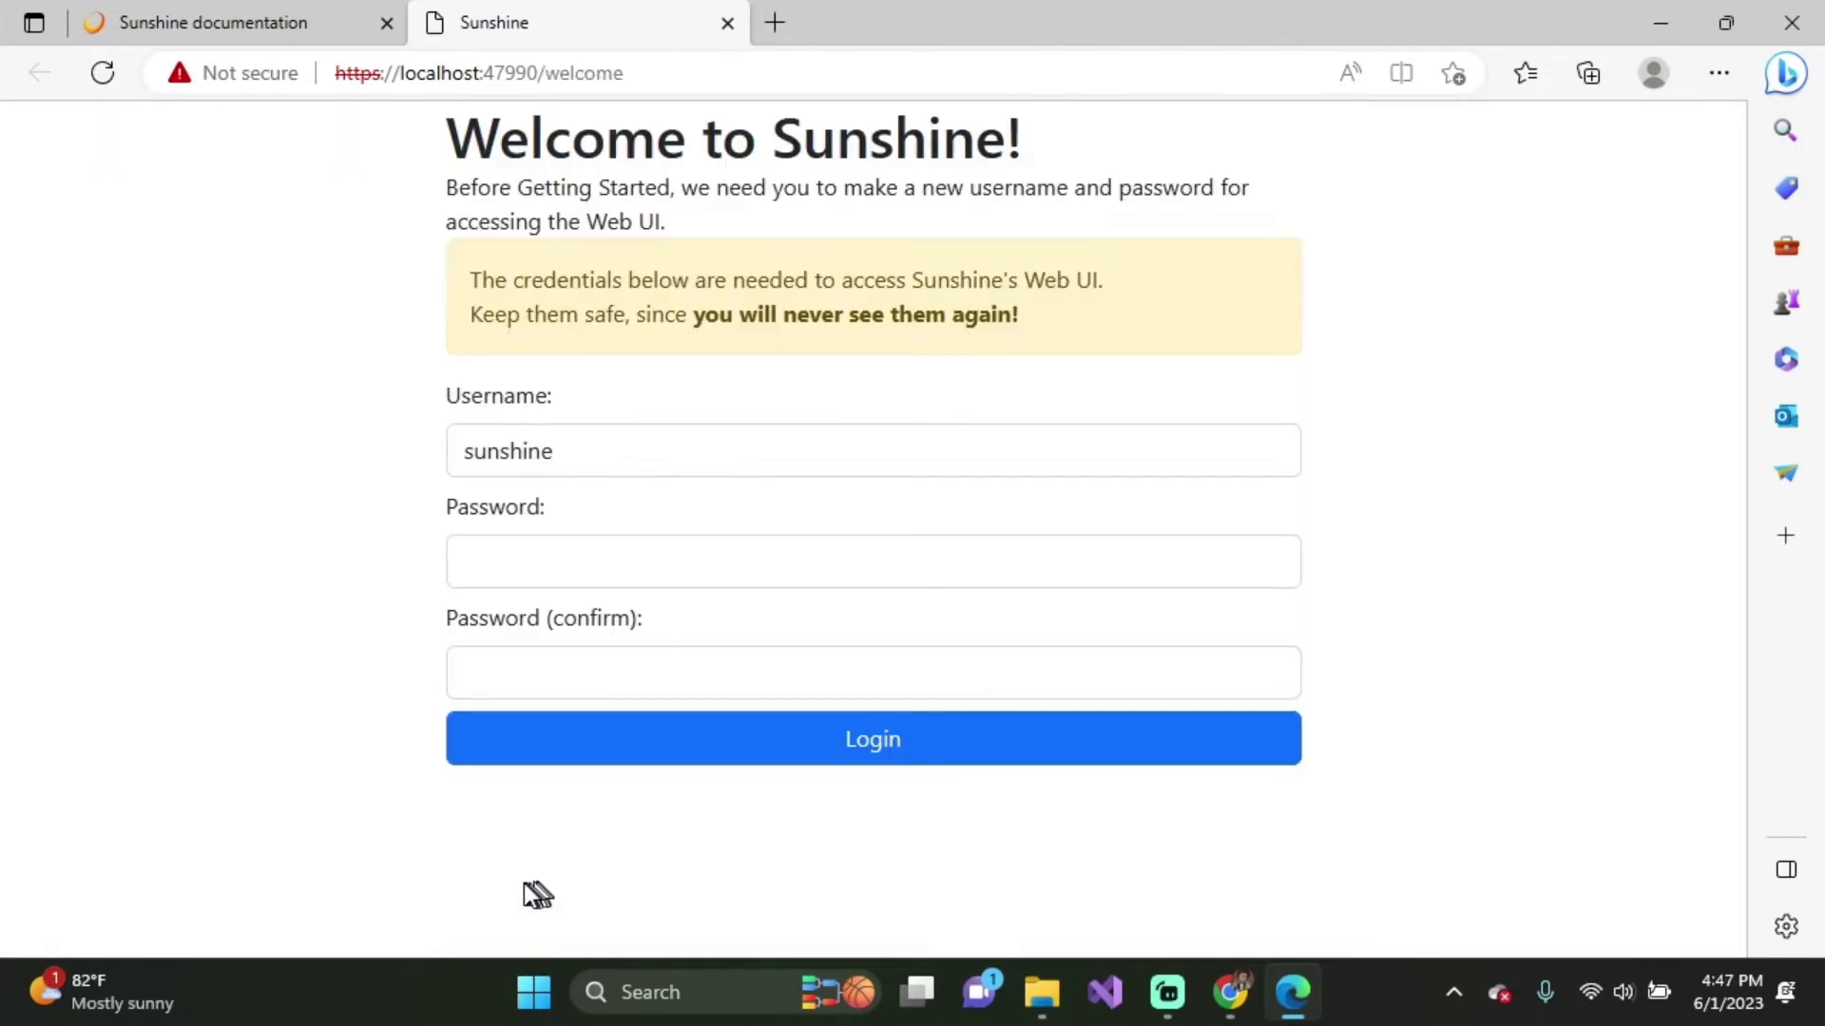
Step: Create Web UI credentials with username neon and a confirmed password
click(585, 457)
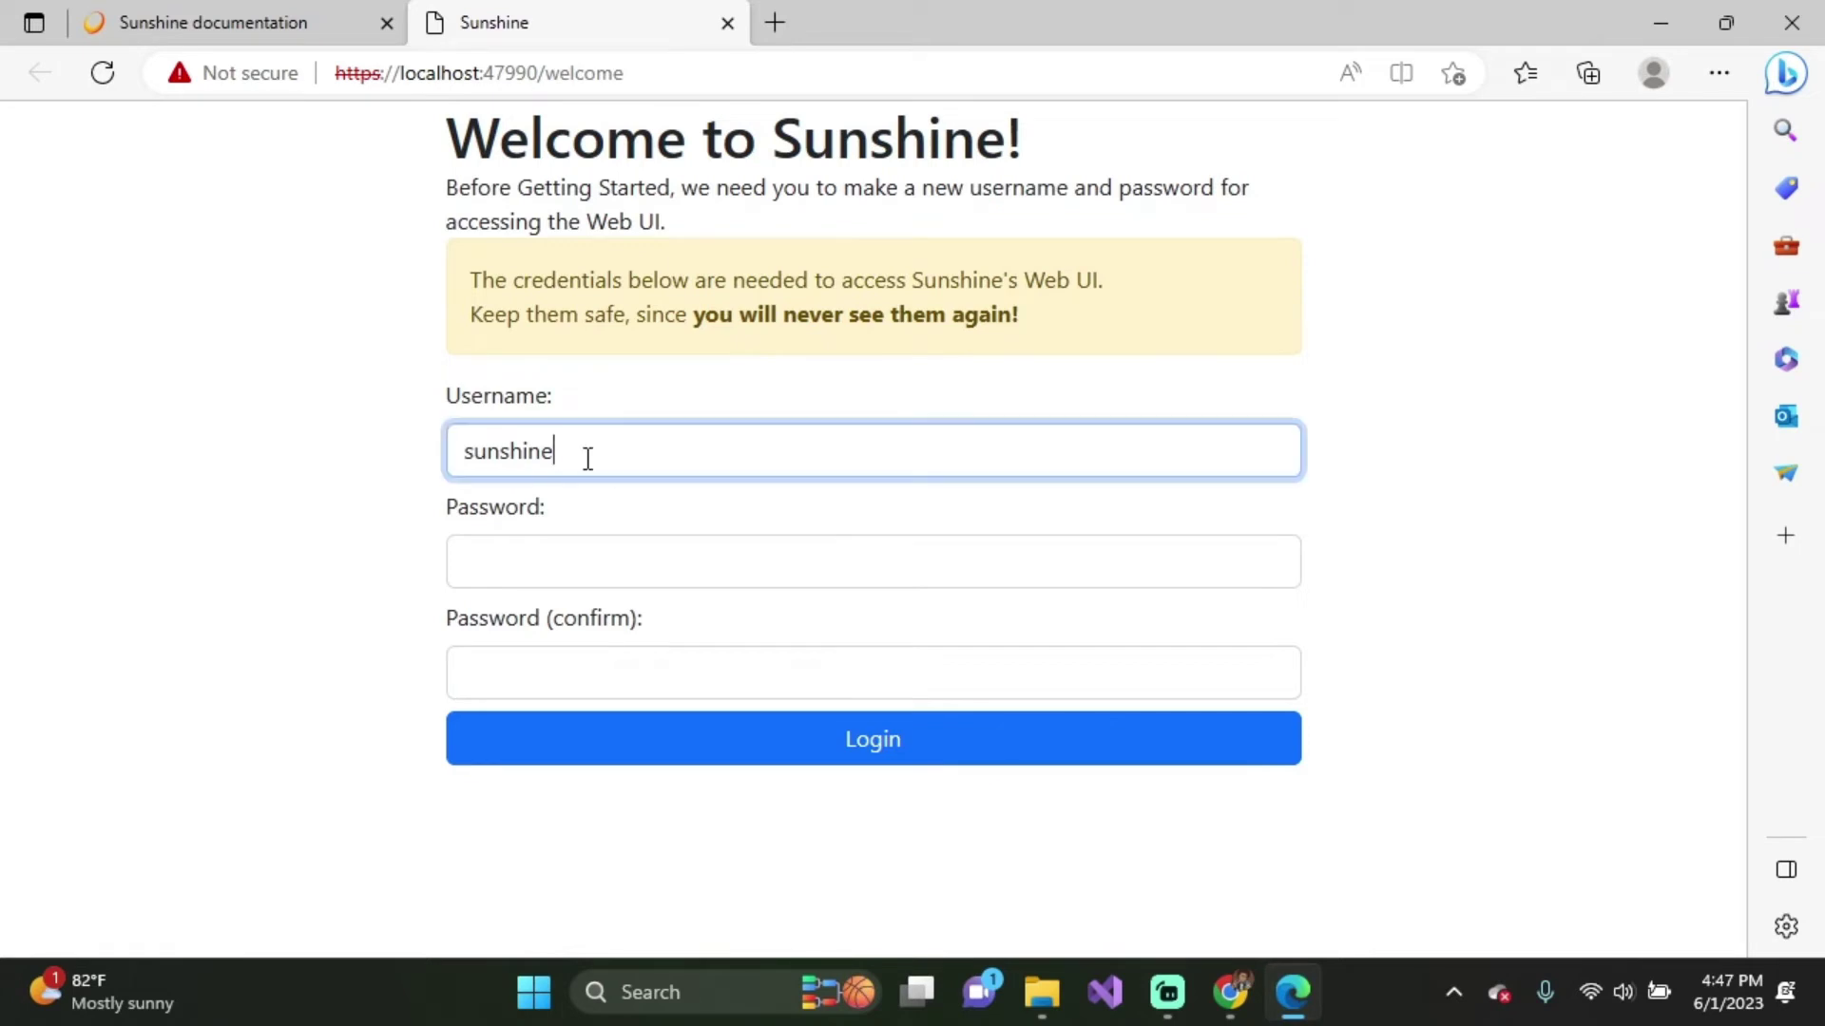
text(a)
key(BackSpace)
click(600, 541)
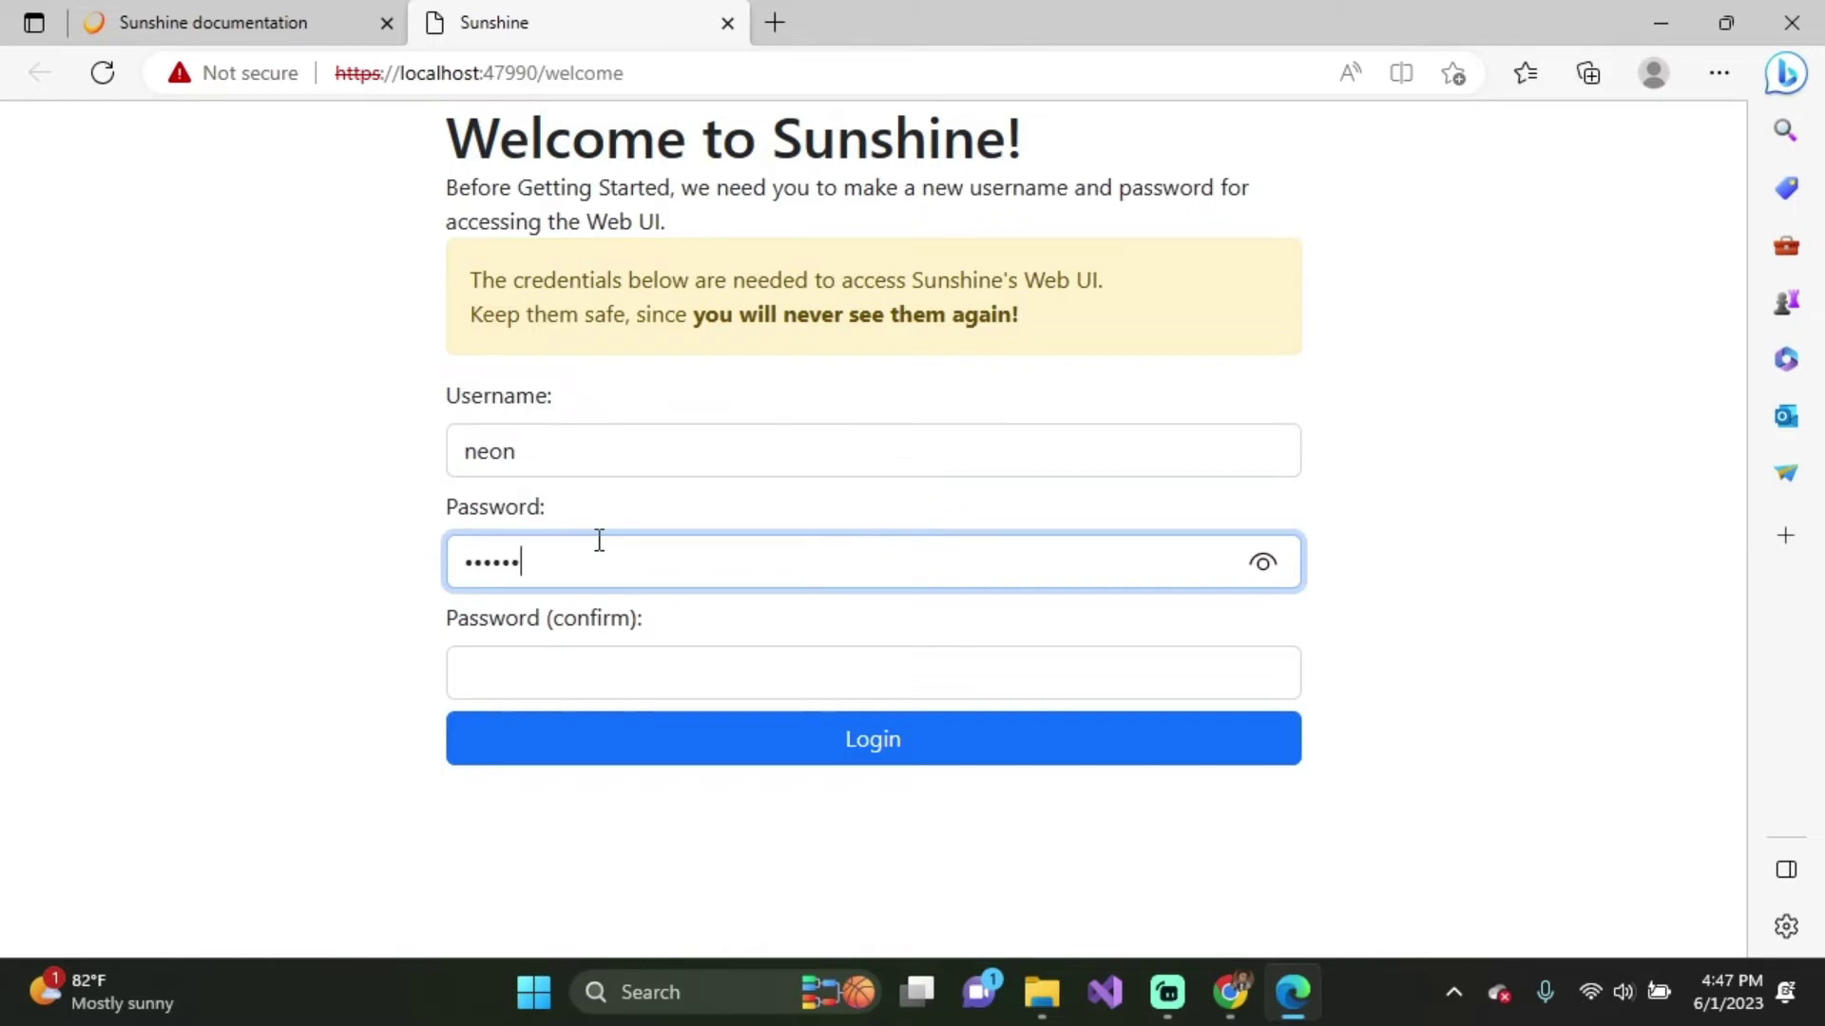
click(618, 660)
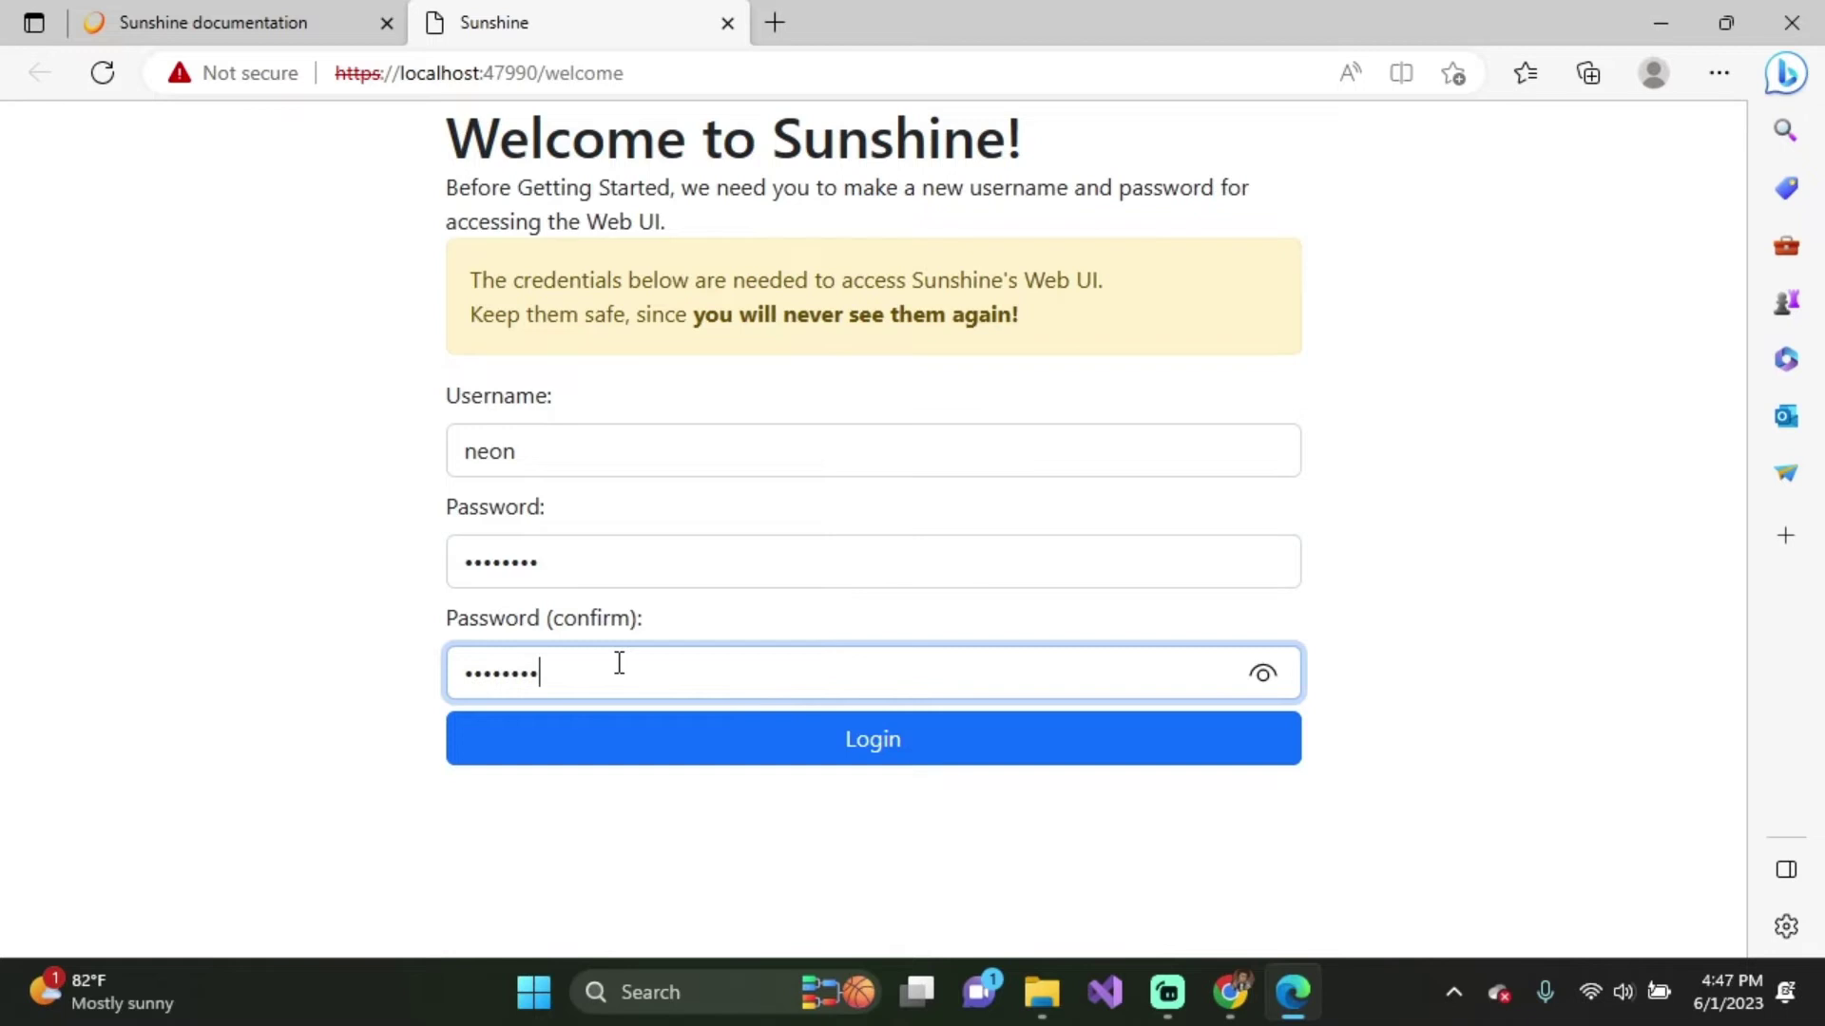
click(631, 752)
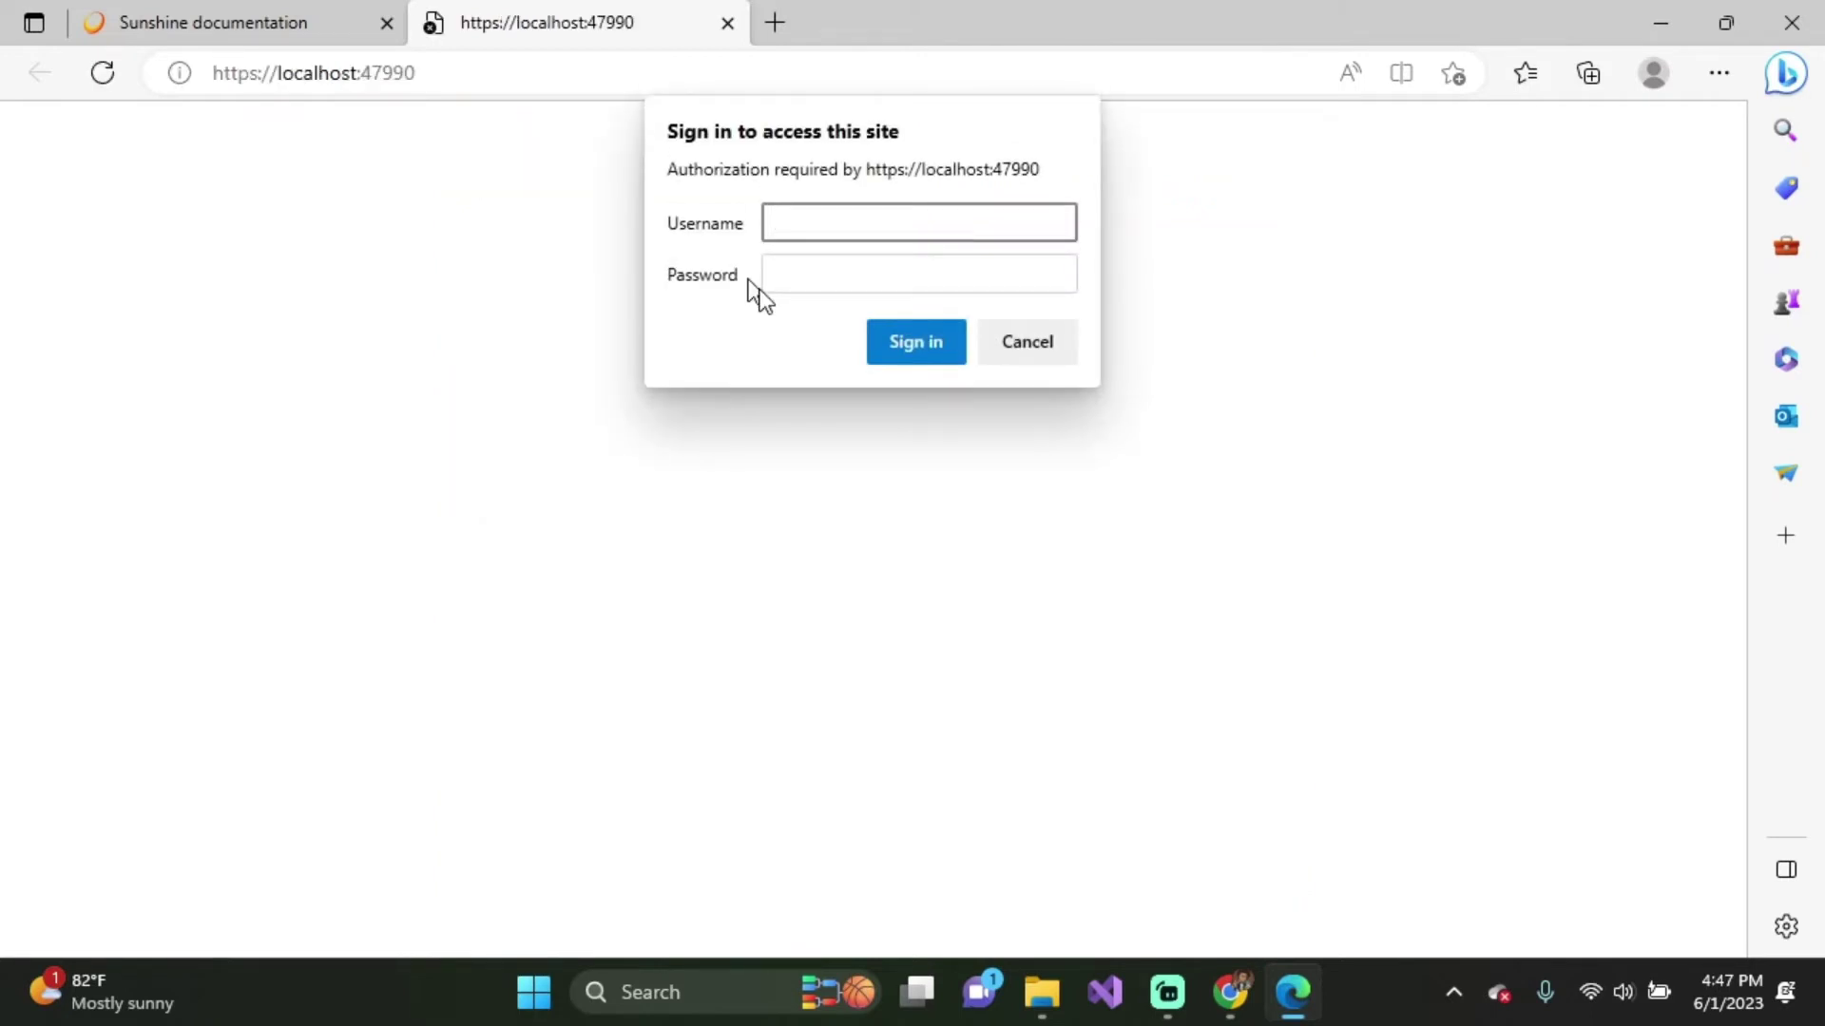
text(neon)
Step: Sign in to the Sunshine Web UI with username neon and the new password
key(Tab)
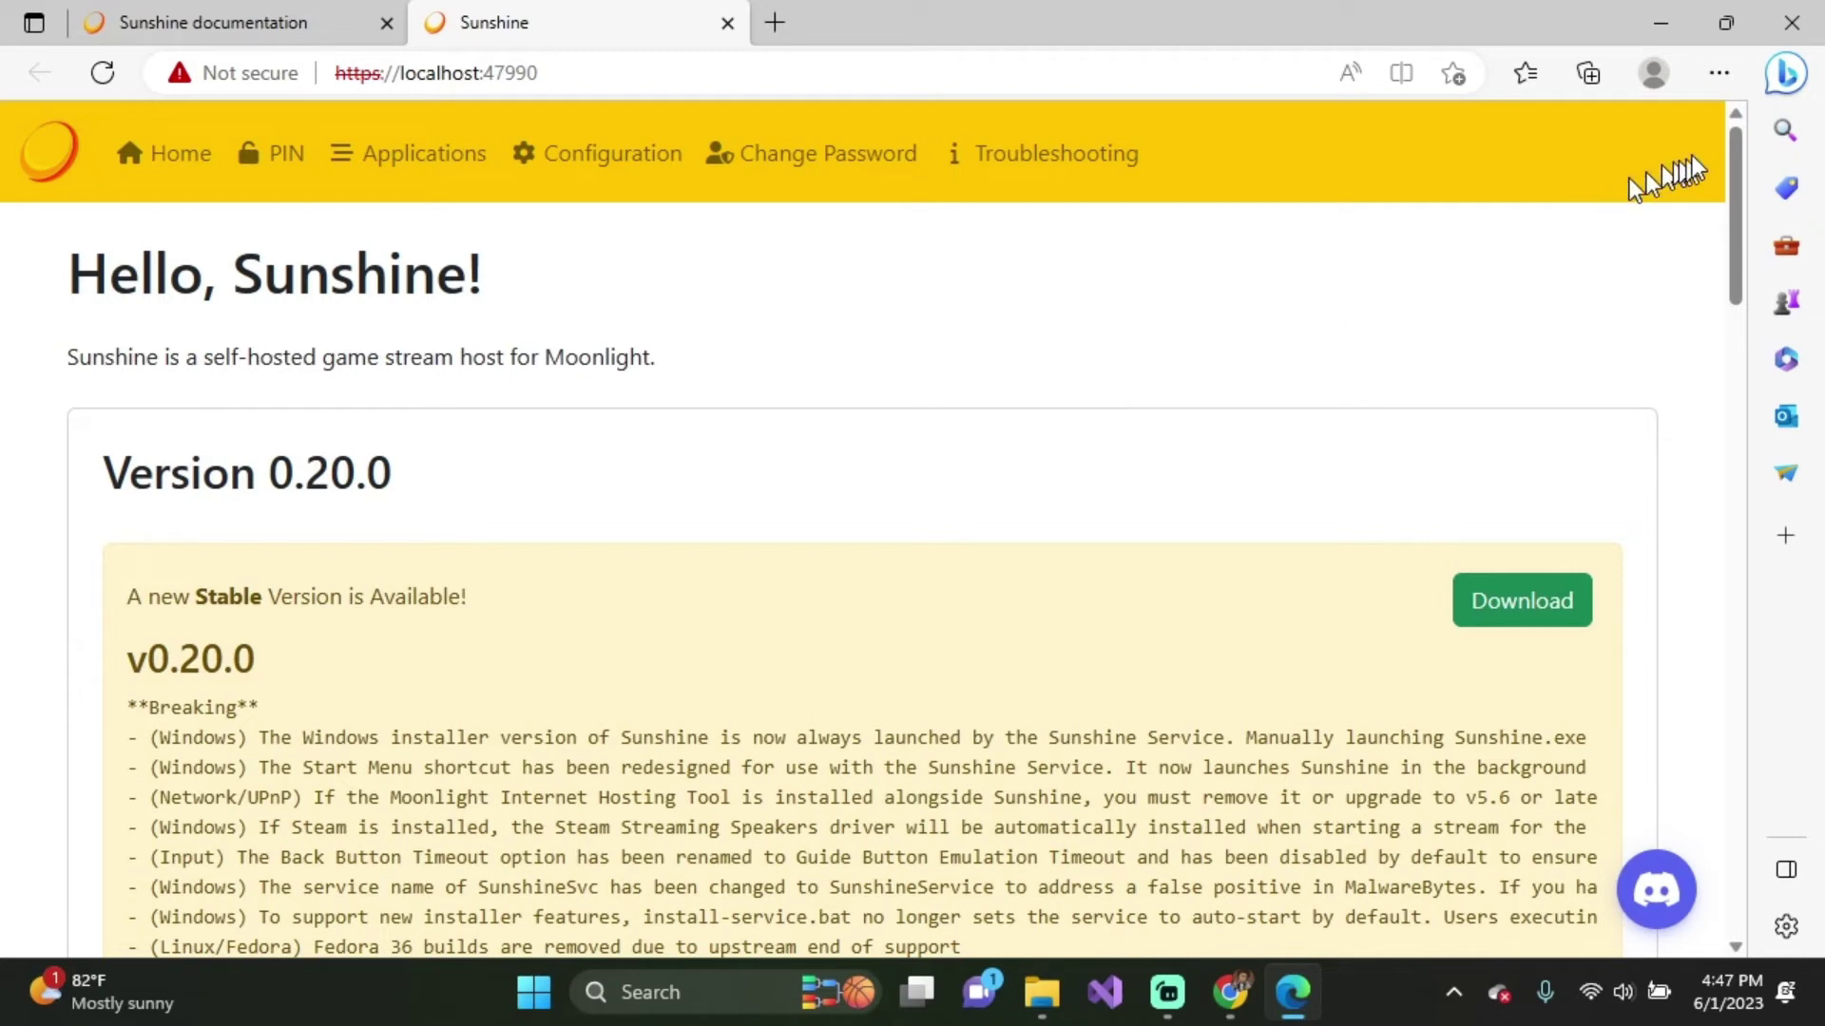
Step: Set UPnP to Enabled under Configuration's General tab
click(560, 167)
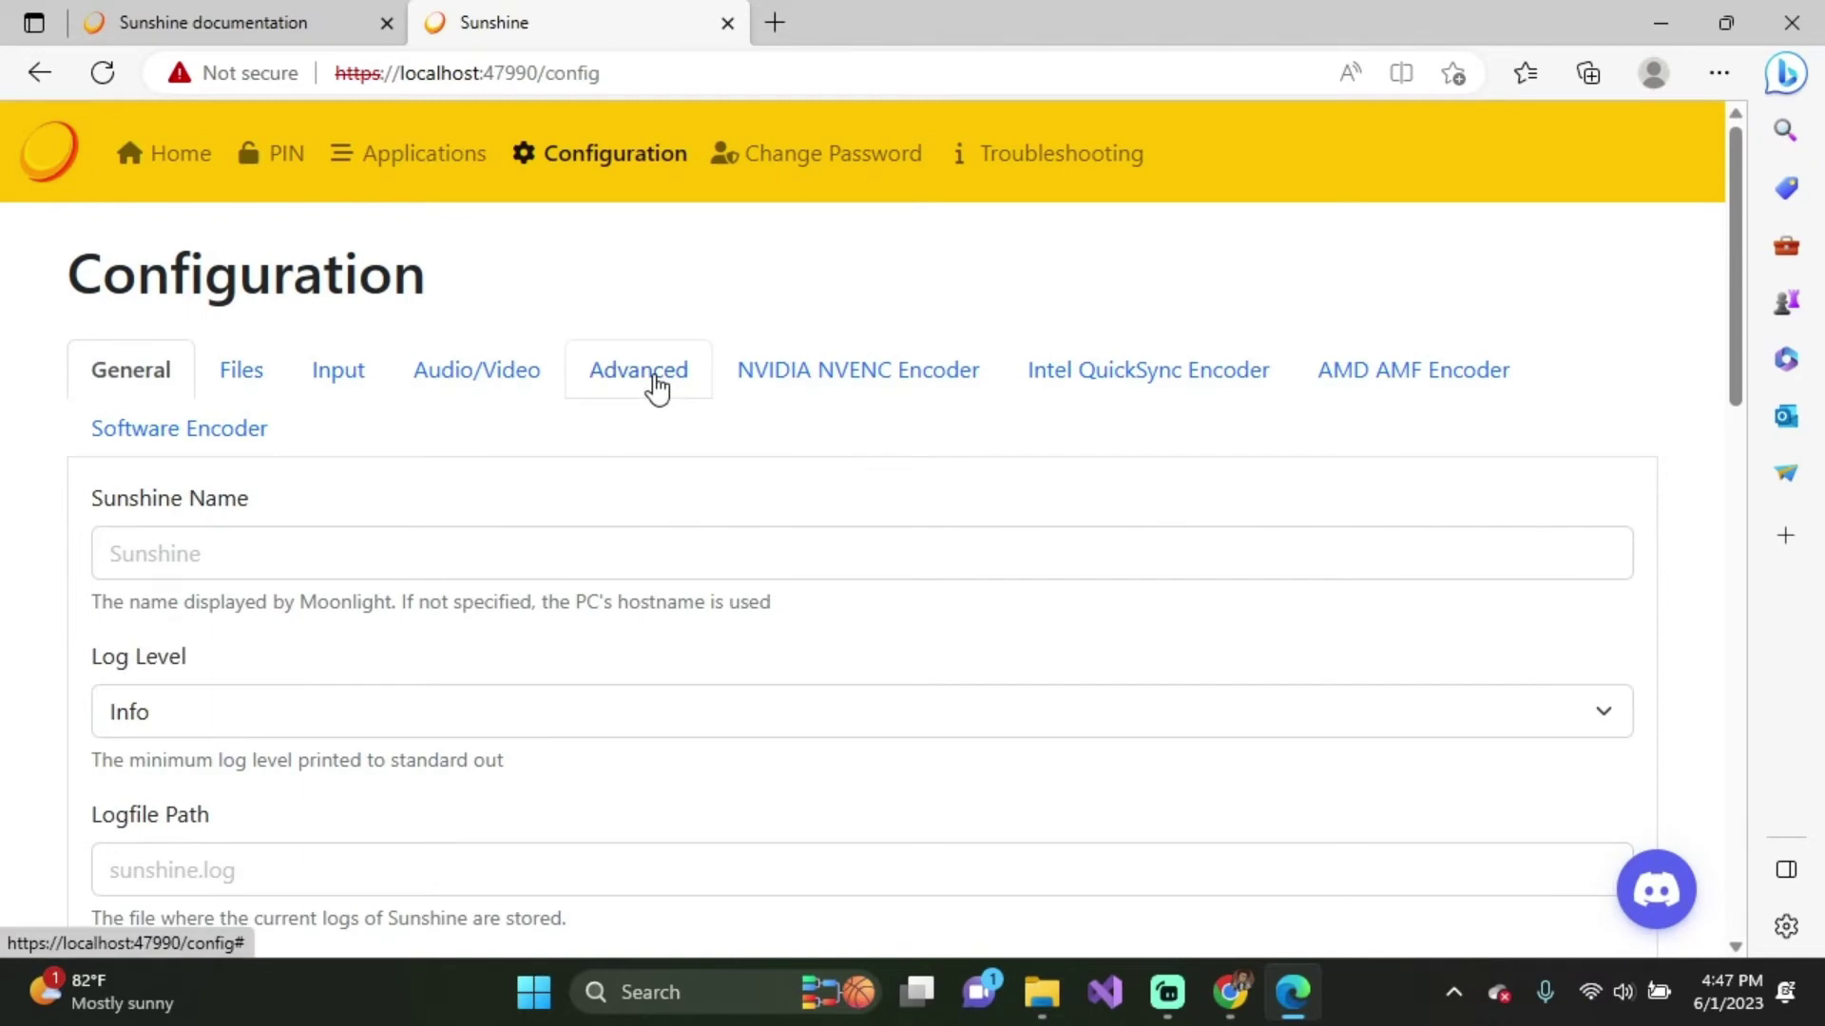
scroll(654, 384, down, 4)
scroll(655, 385, down, 3)
scroll(654, 386, down, 3)
scroll(654, 386, down, 2)
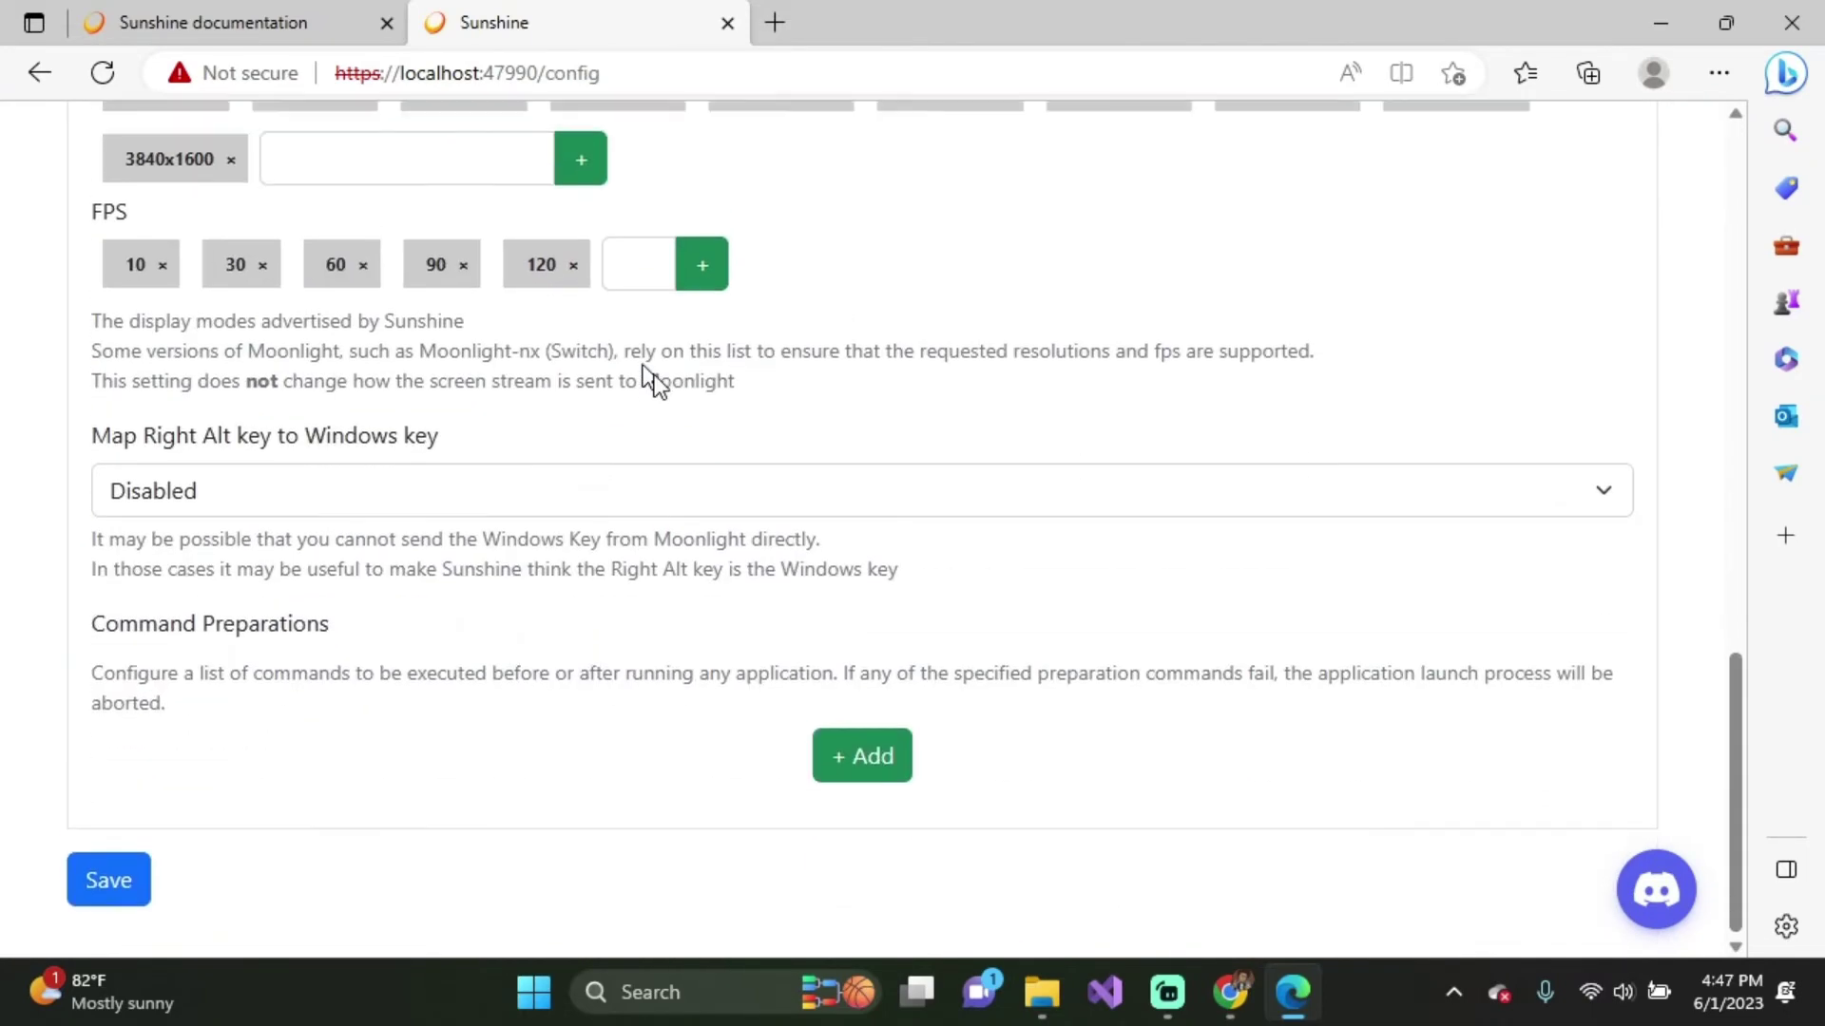
scroll(654, 383, up, 4)
scroll(654, 383, up, 5)
scroll(655, 380, down, 1)
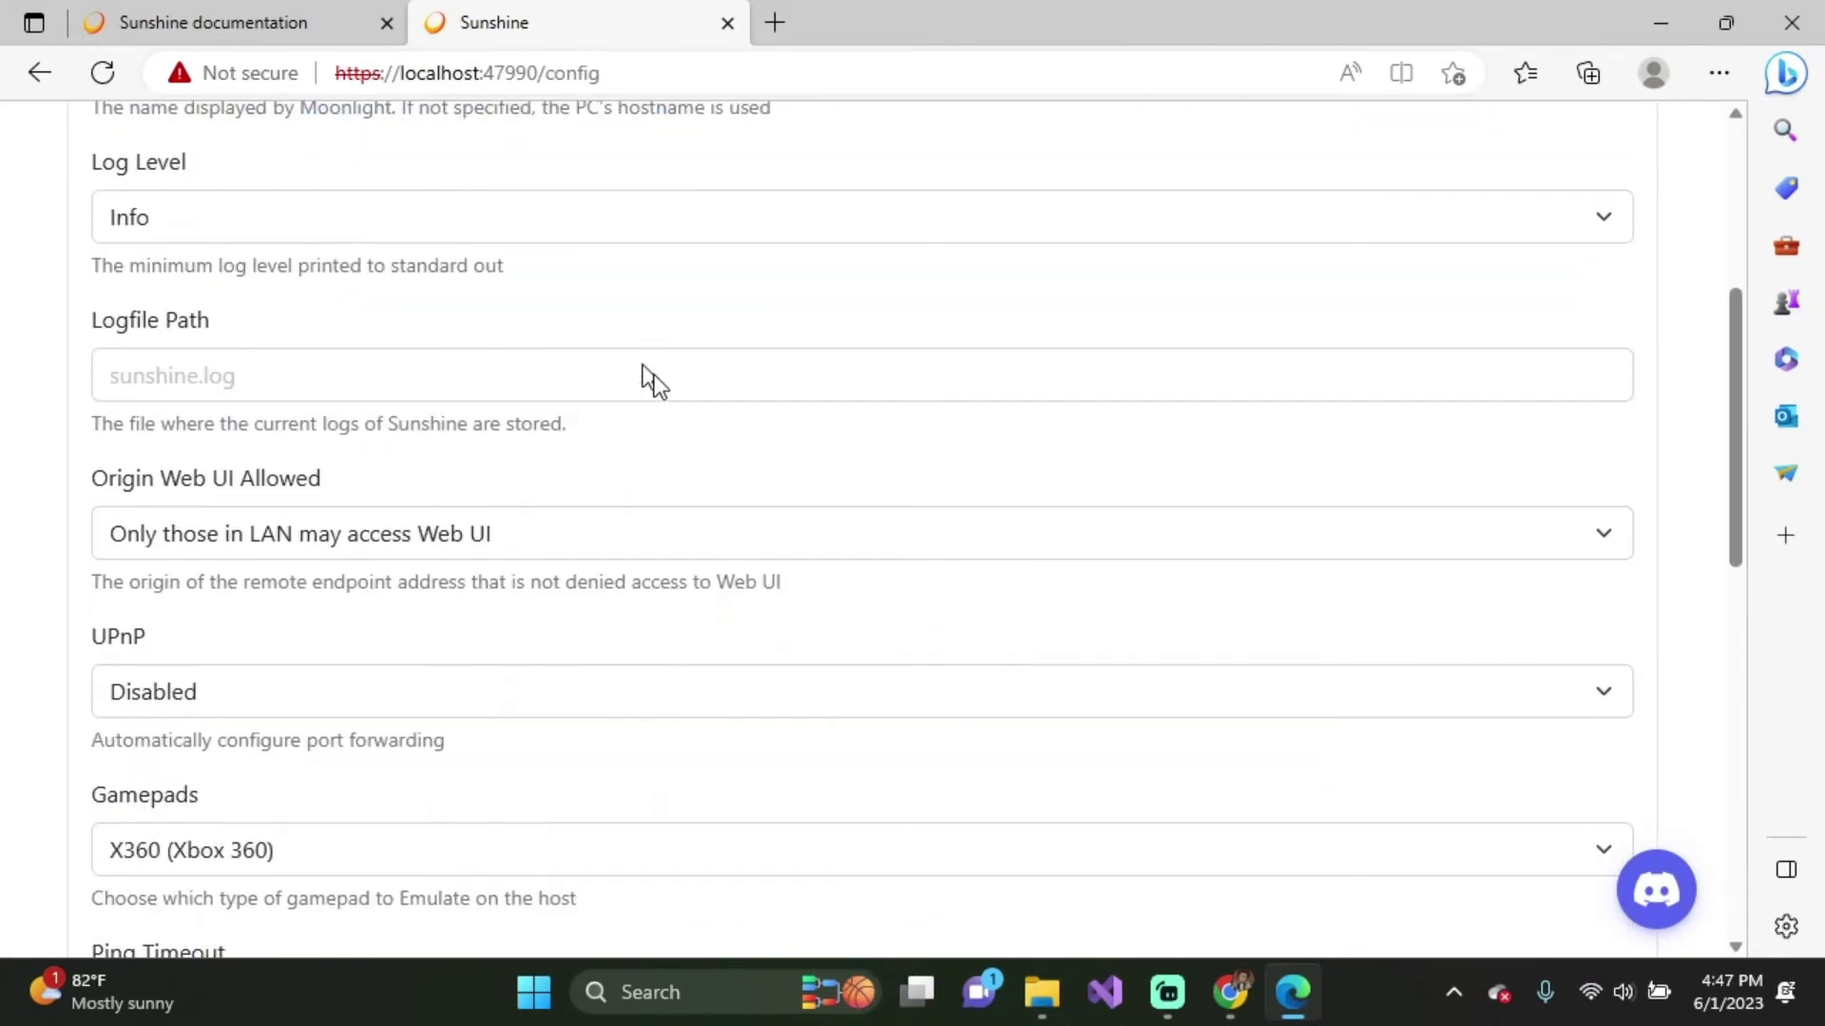
click(157, 692)
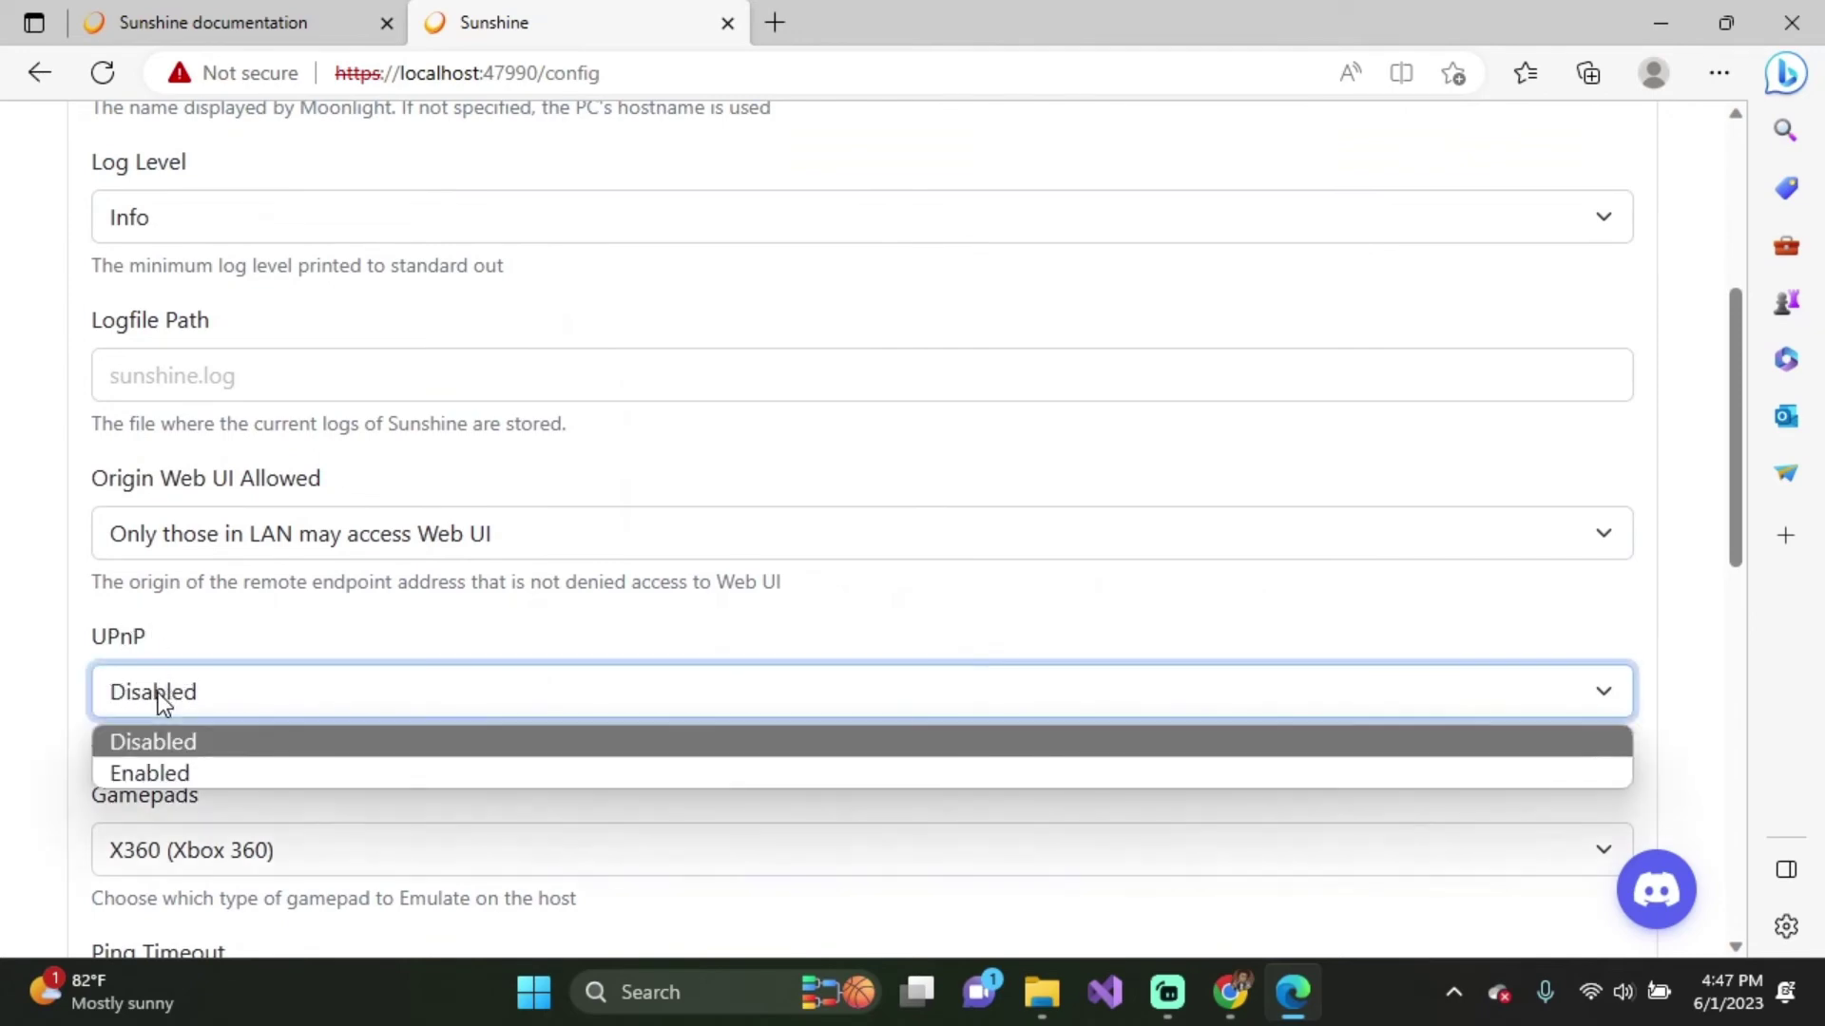
click(161, 771)
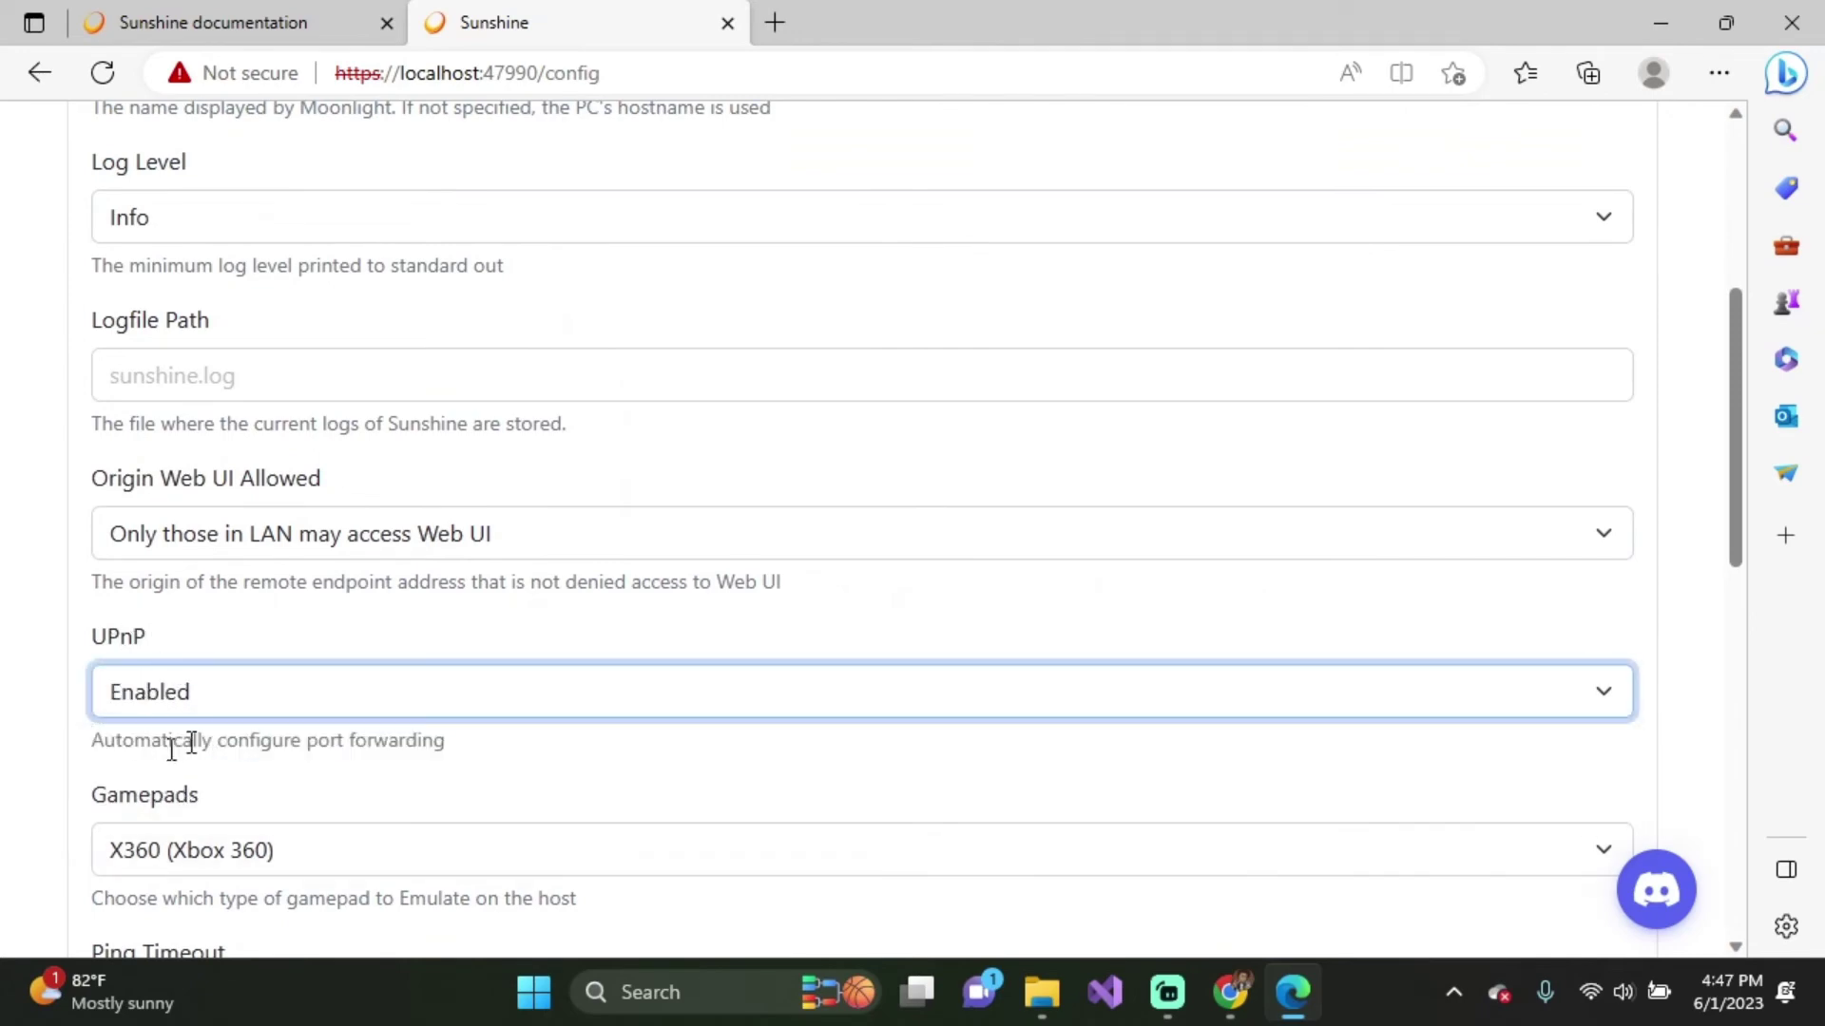
scroll(612, 573, up, 1)
scroll(612, 574, up, 3)
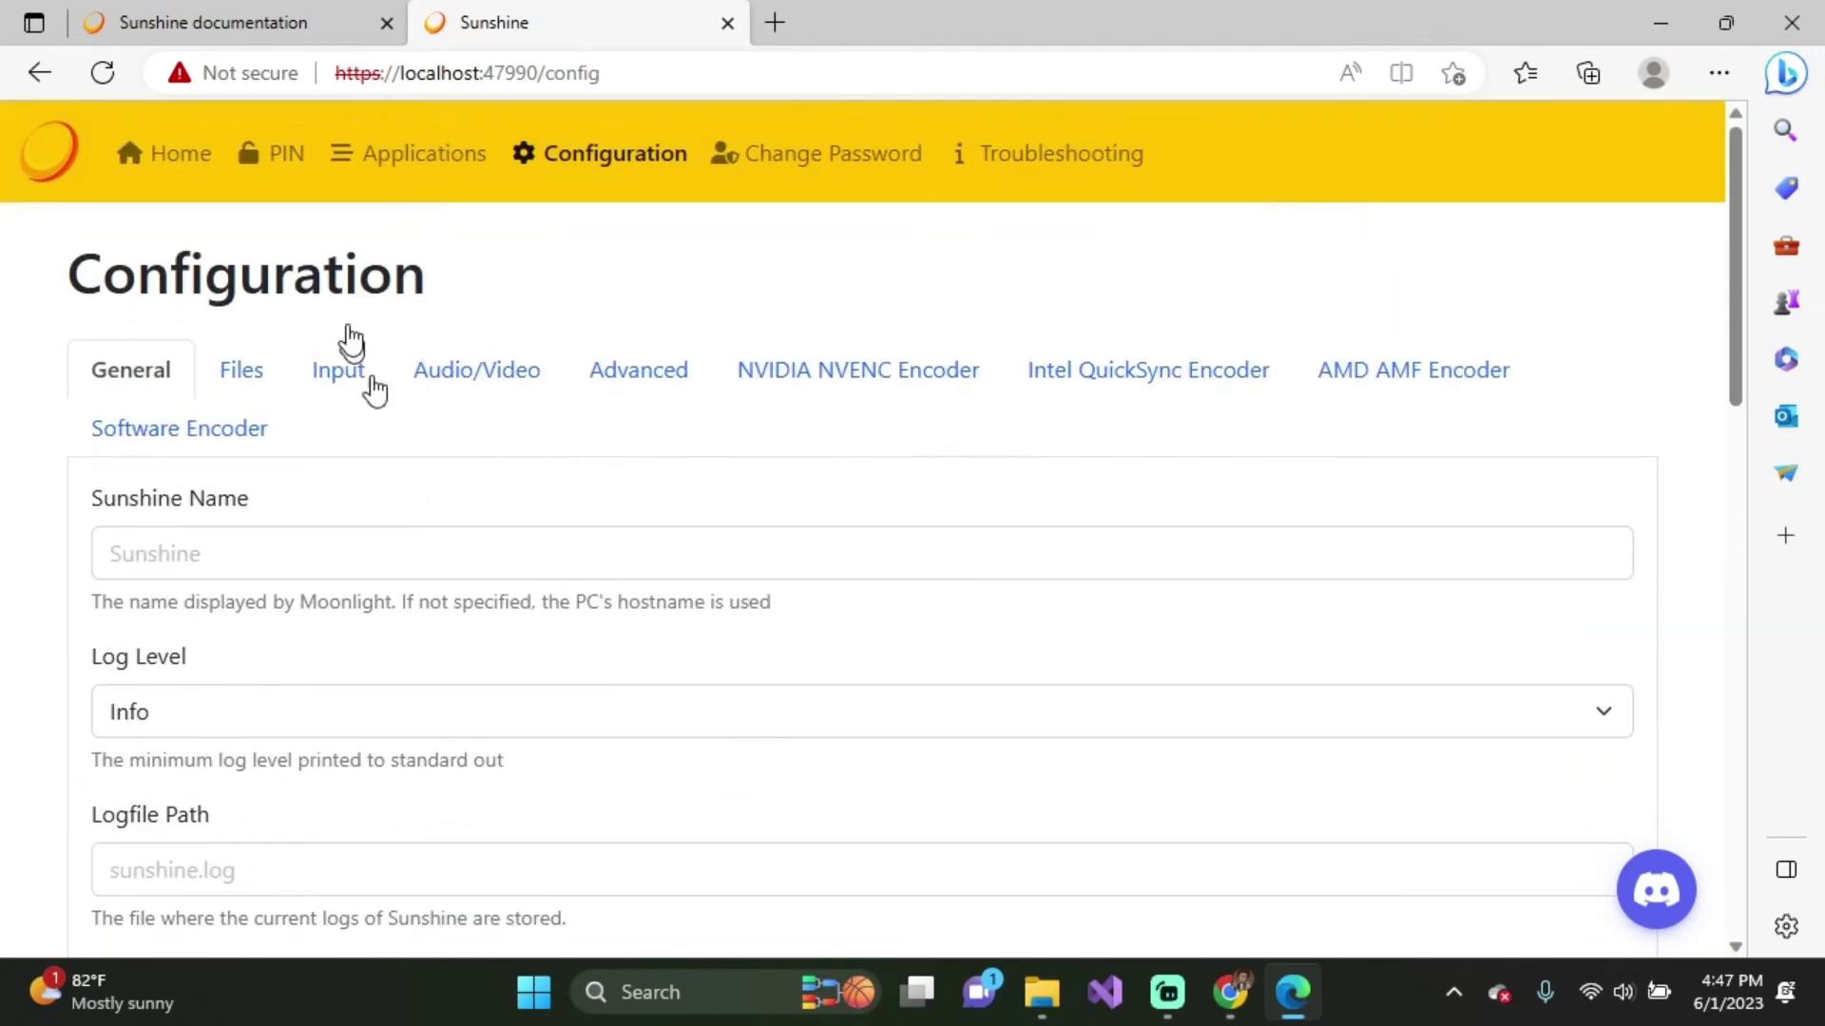
click(285, 169)
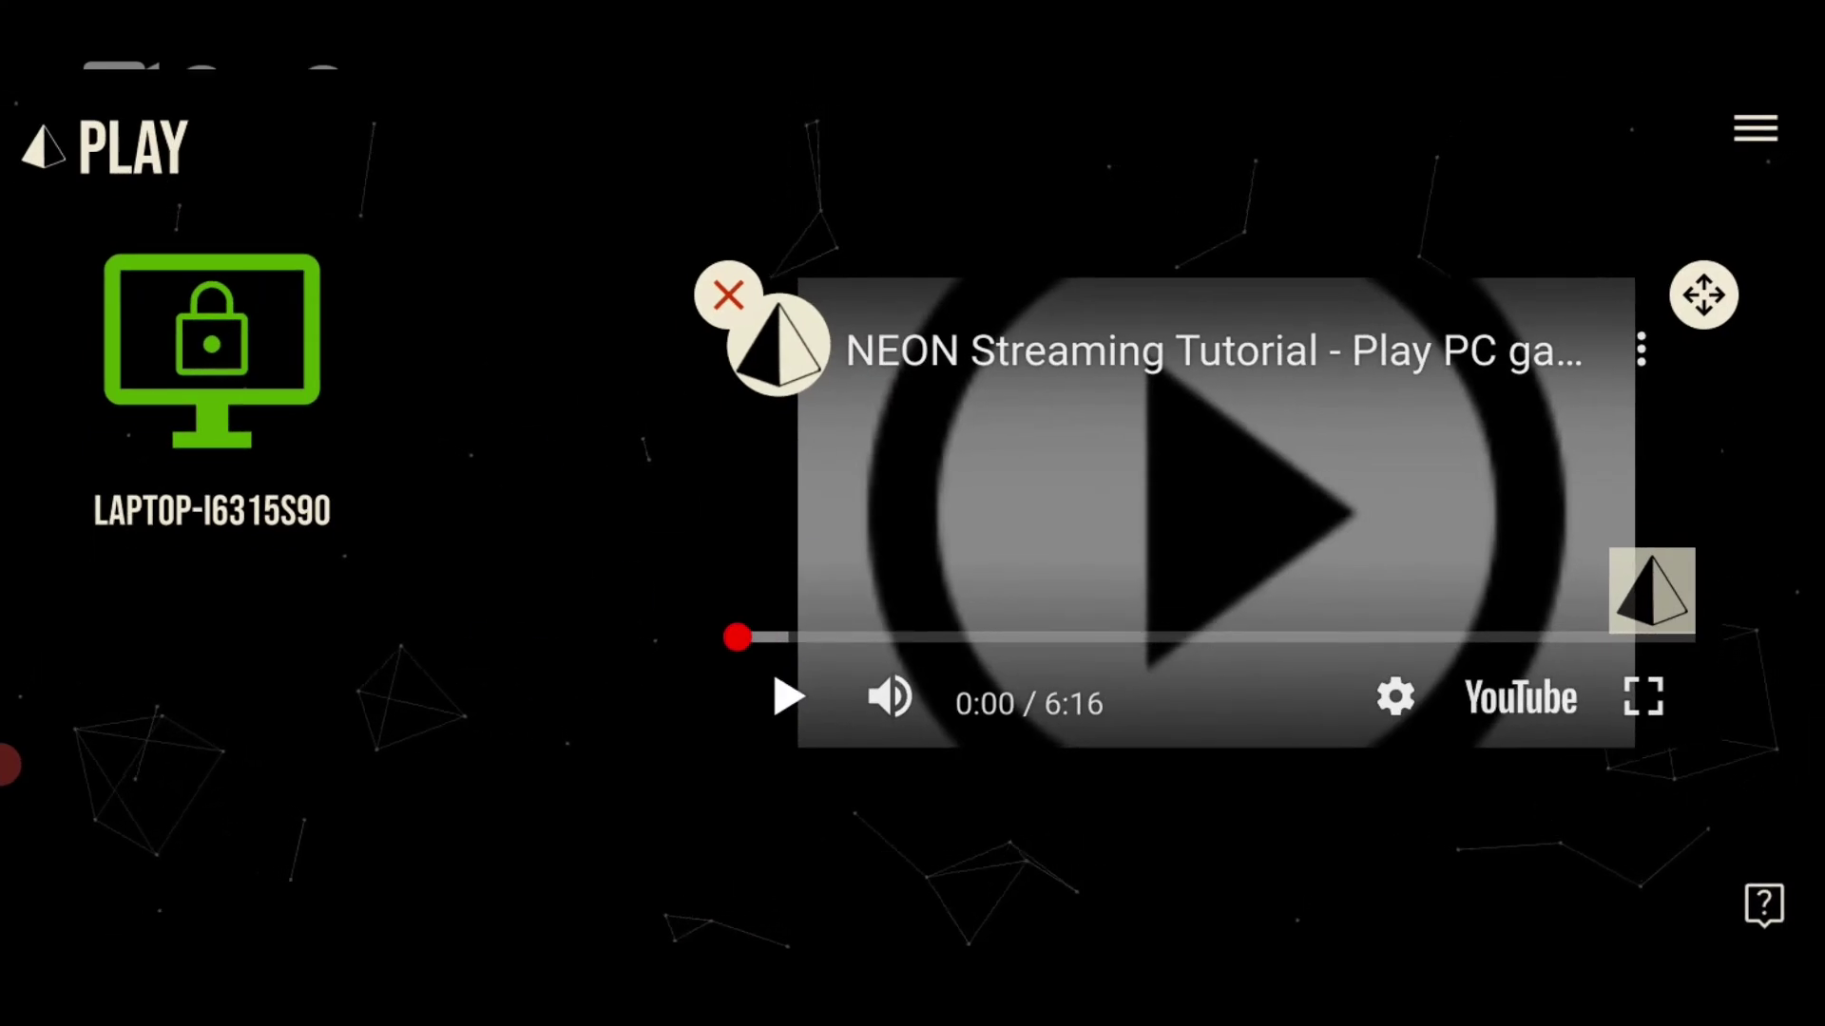
click(269, 363)
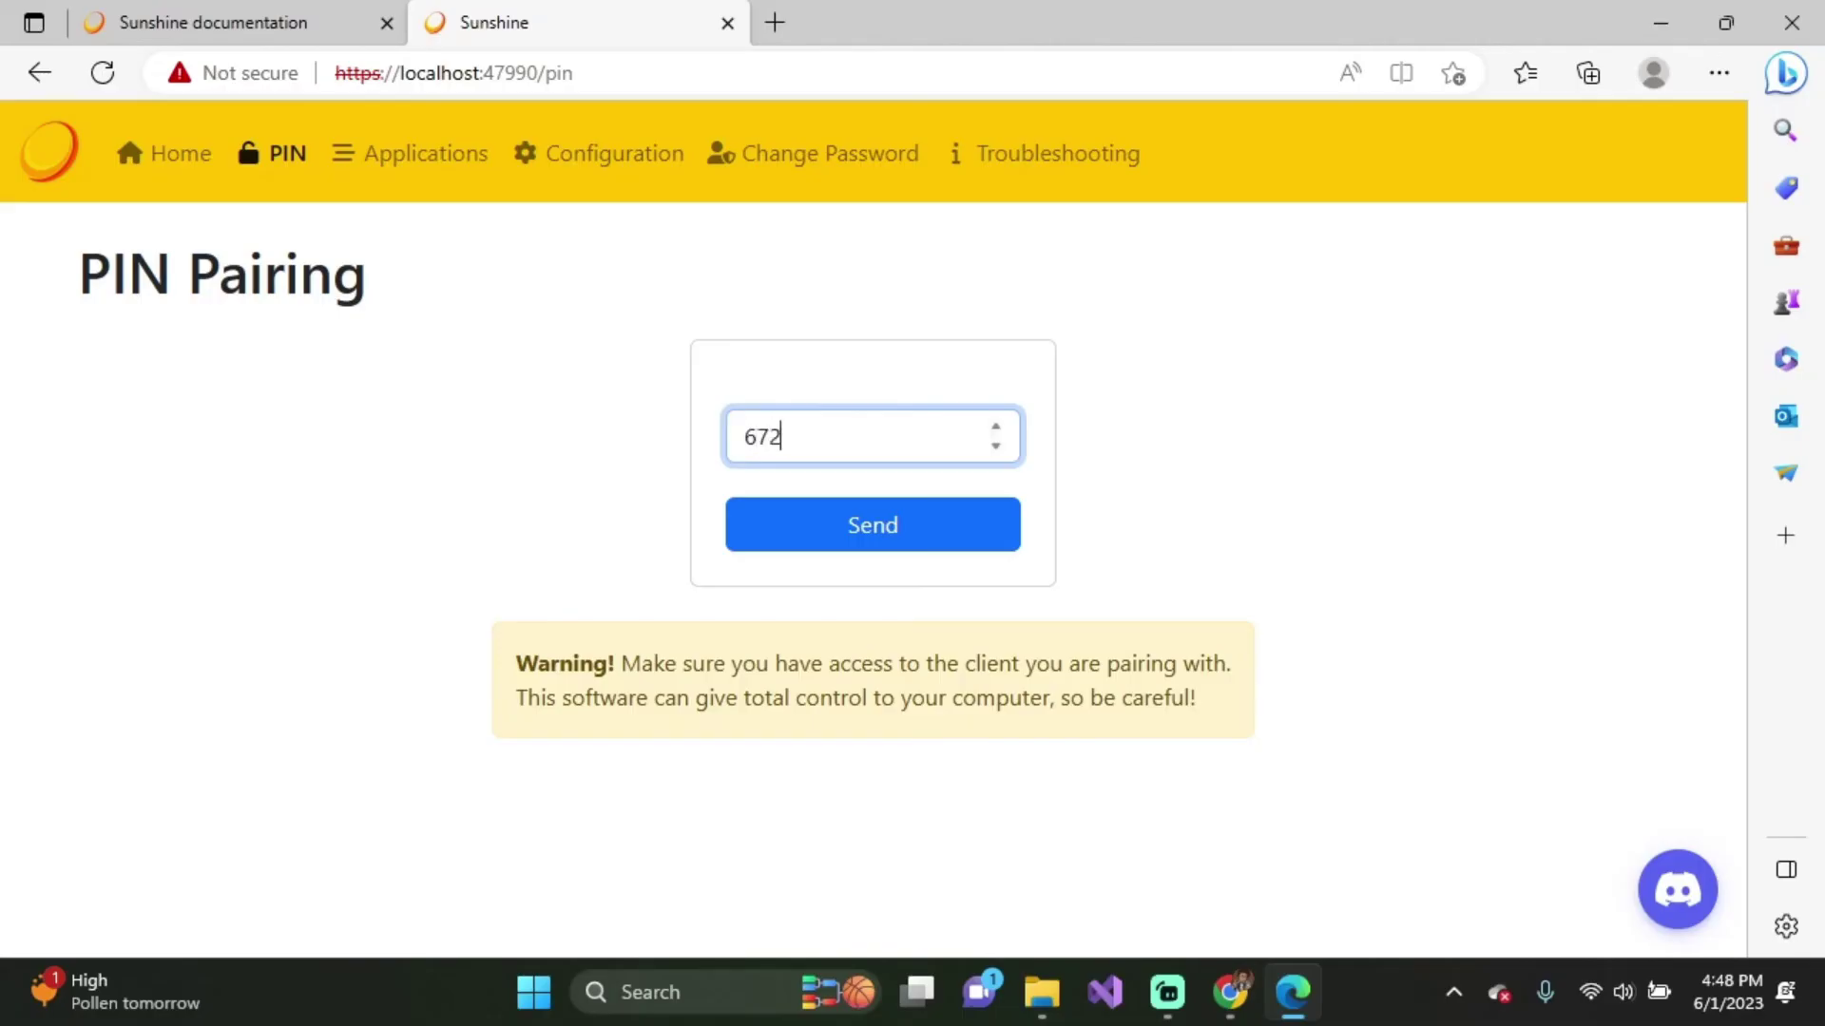
click(806, 548)
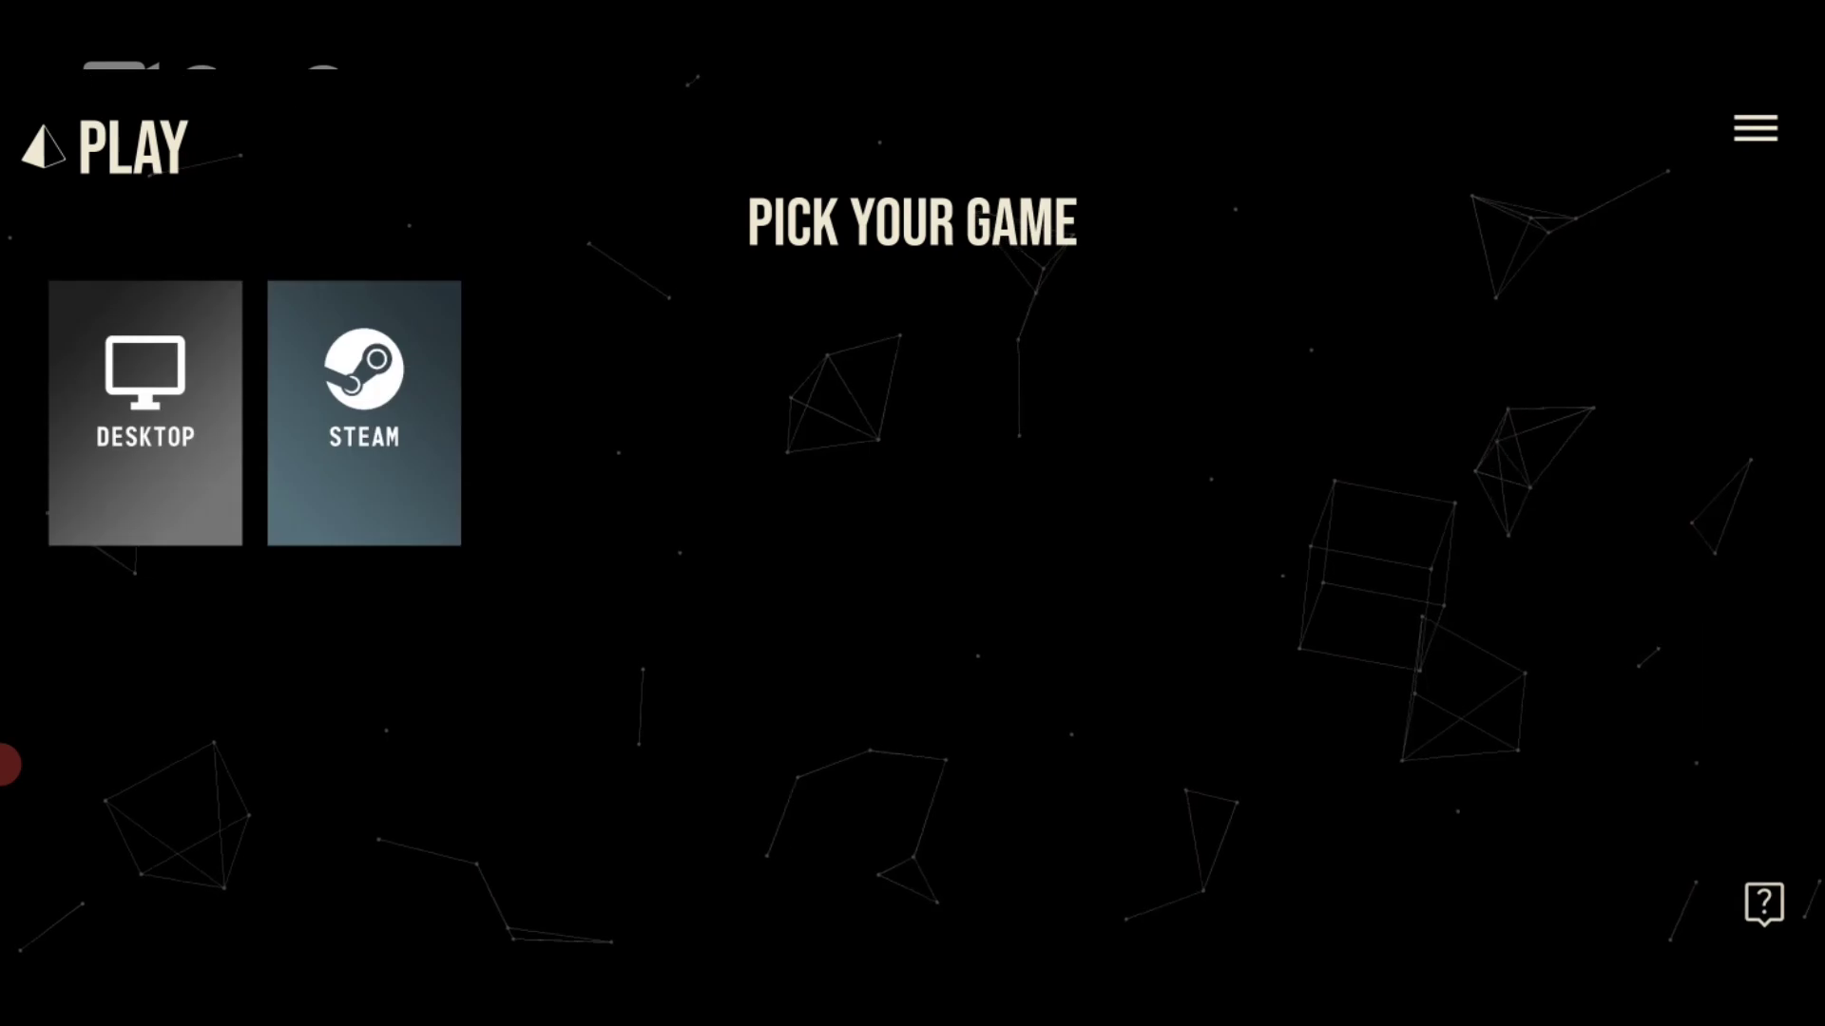
Step: Stream the PC via Neon's Desktop tile, showing the WASD, Space, Esc and Shift layout
click(144, 412)
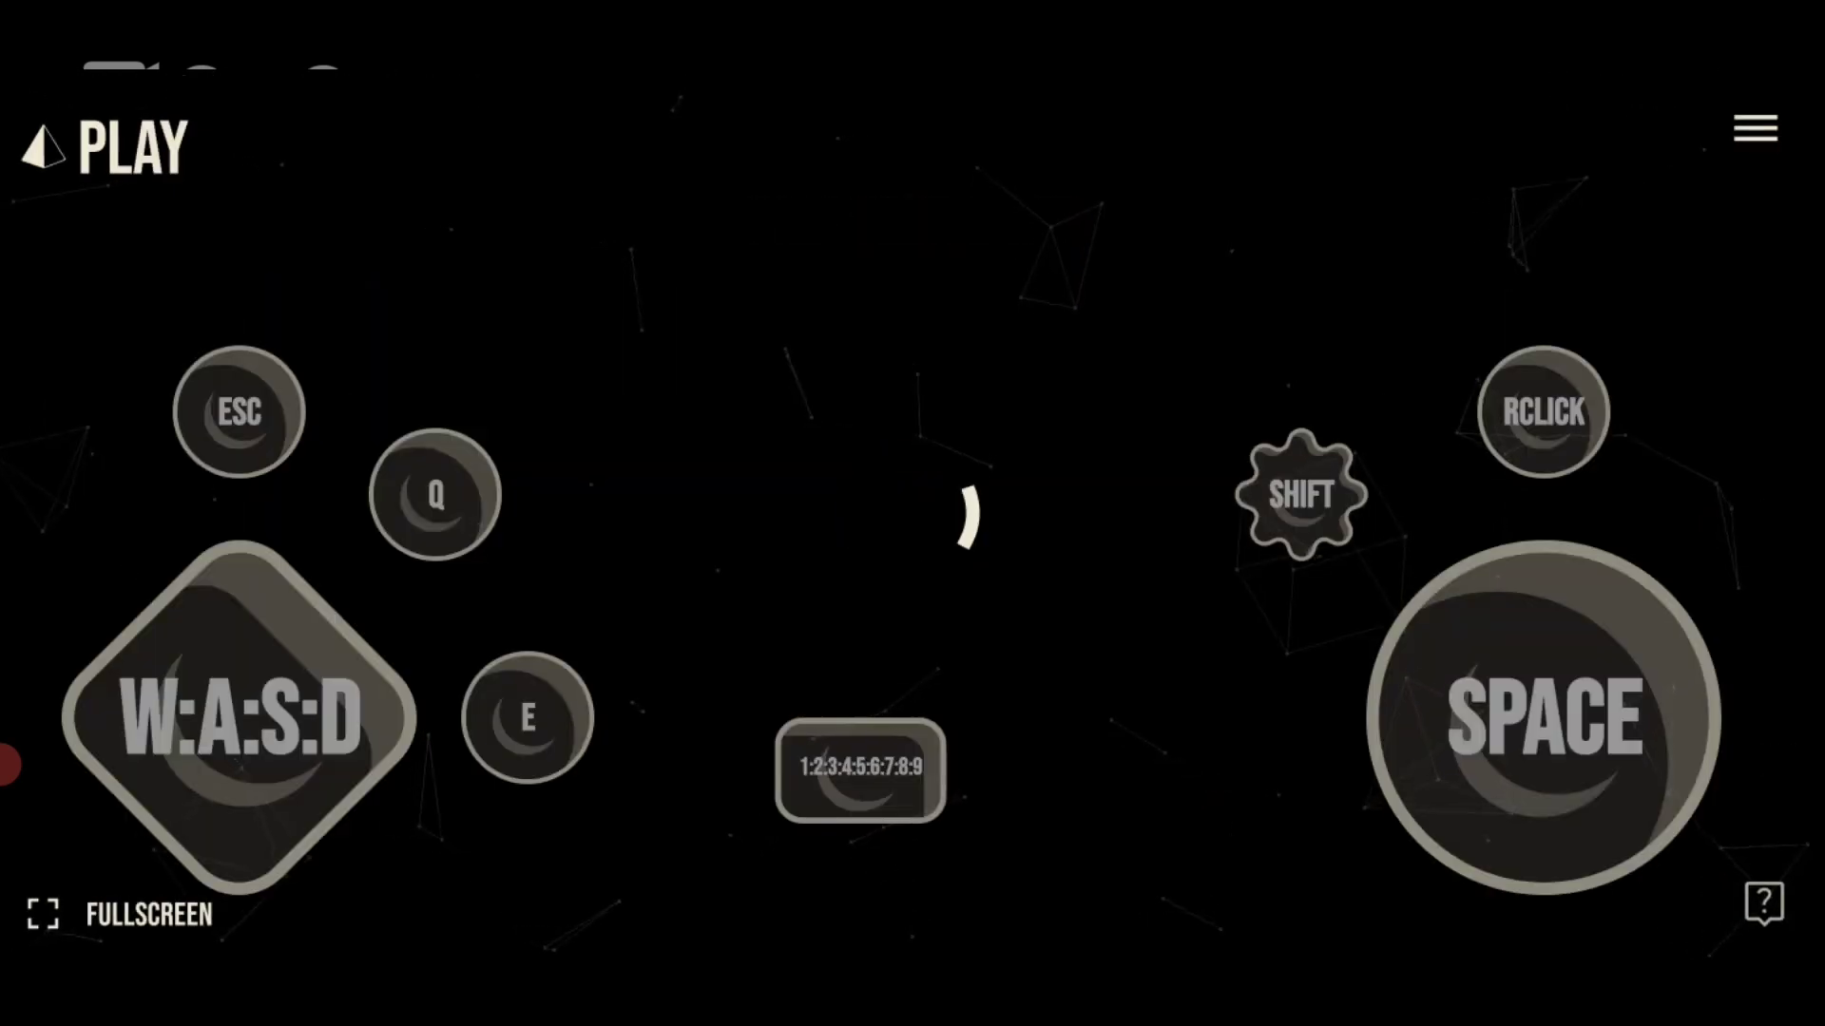